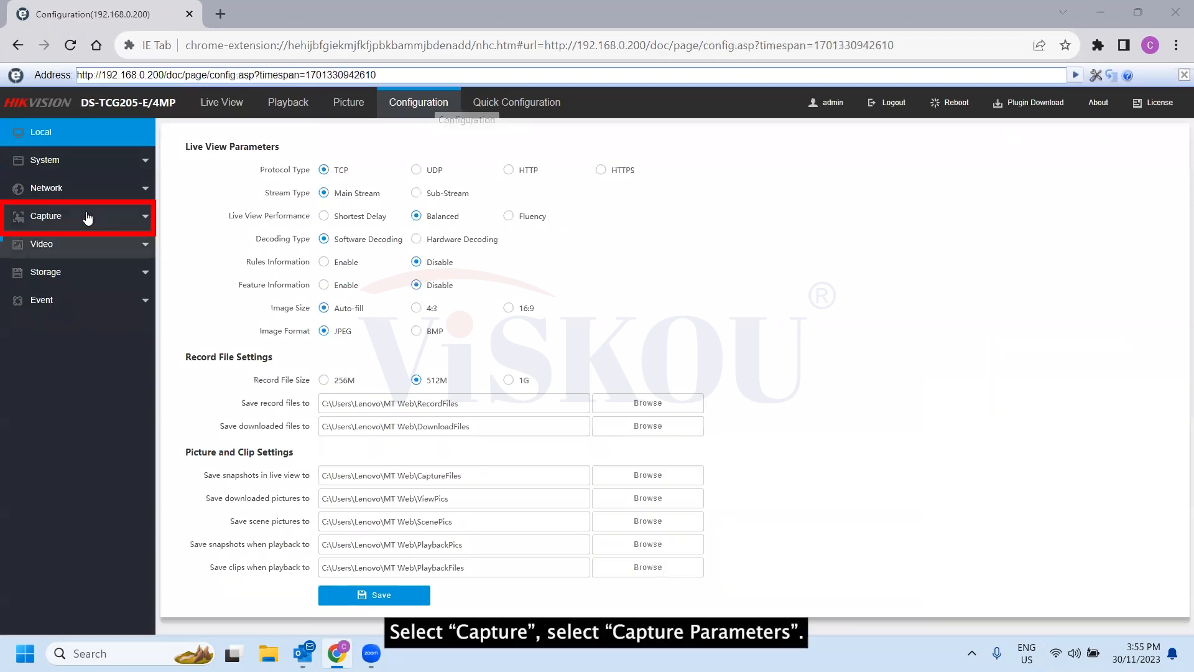
- Check the Country/Region setting in the license parameters of the capture configuration
left_click(86, 219)
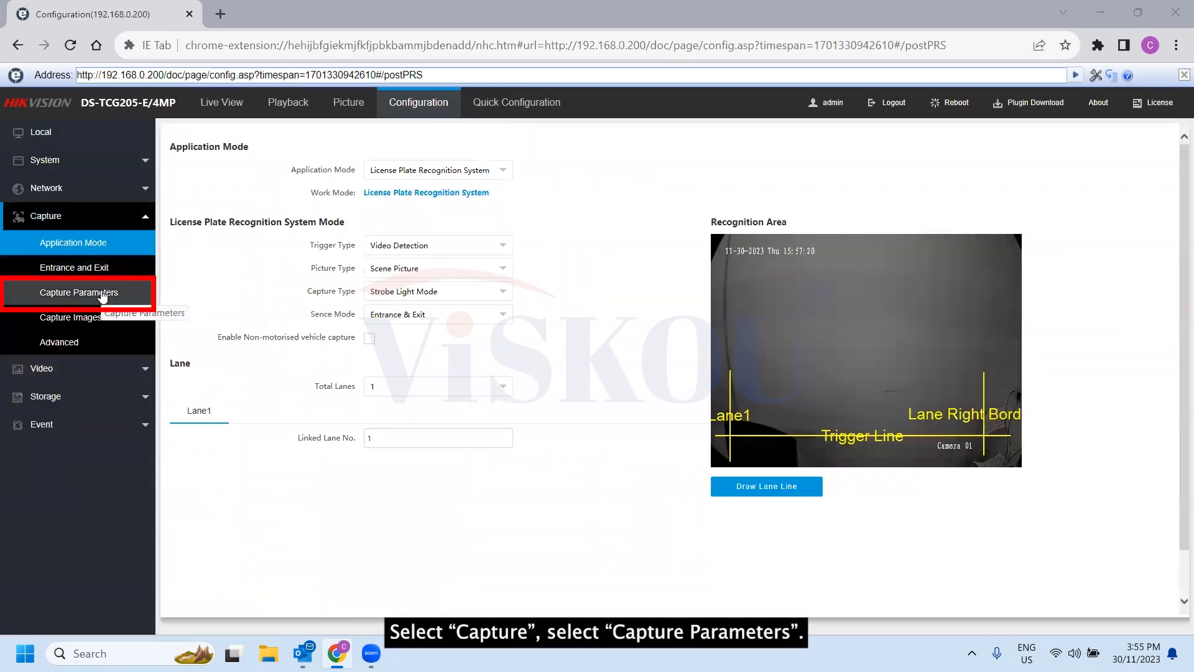
left_click(103, 296)
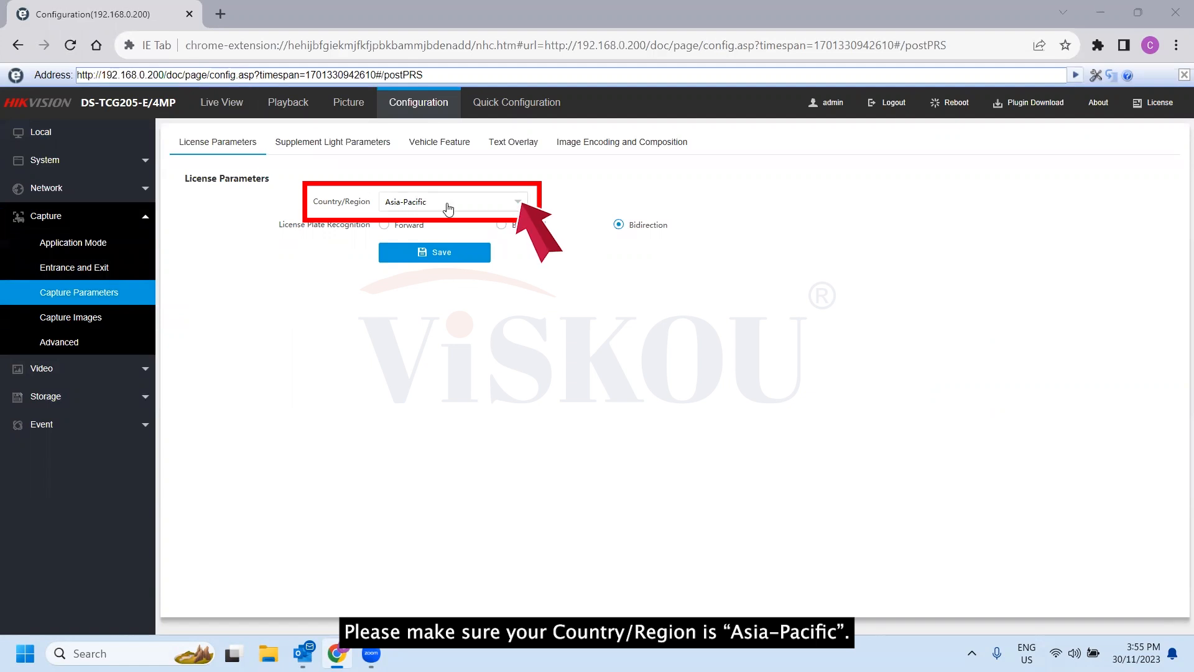
left_click(516, 203)
left_click(514, 203)
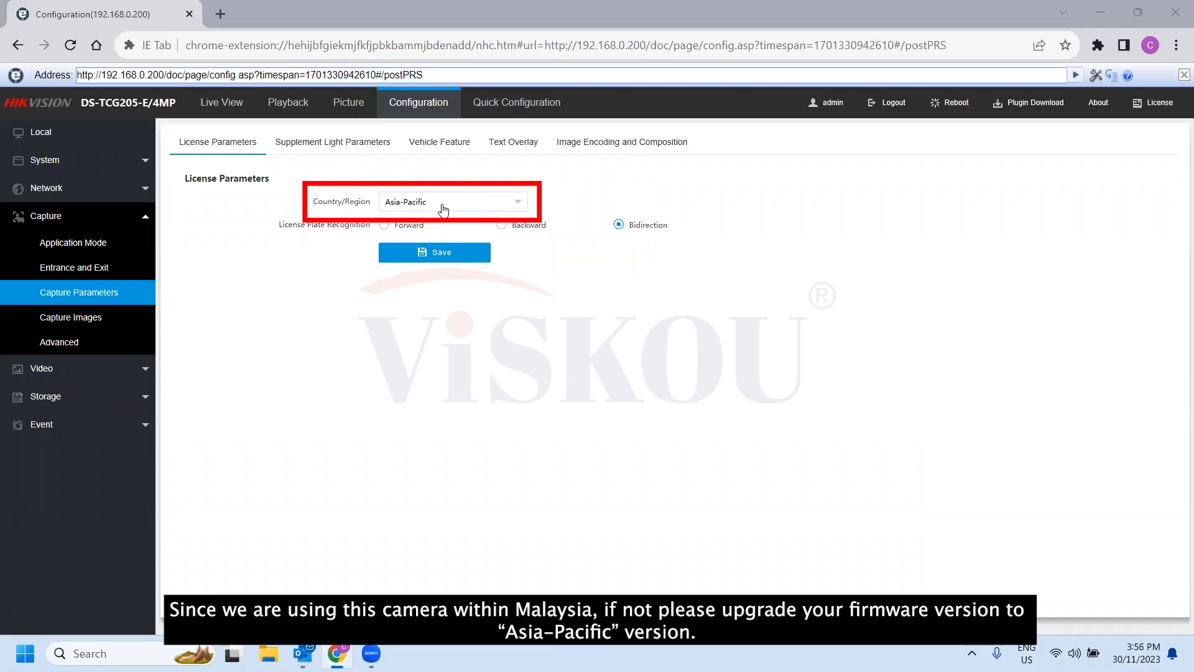
- In the capture application mode, keep the trigger type at Video Detection and set the picture type to Scene Picture + Close-up Picture
left_click(101, 248)
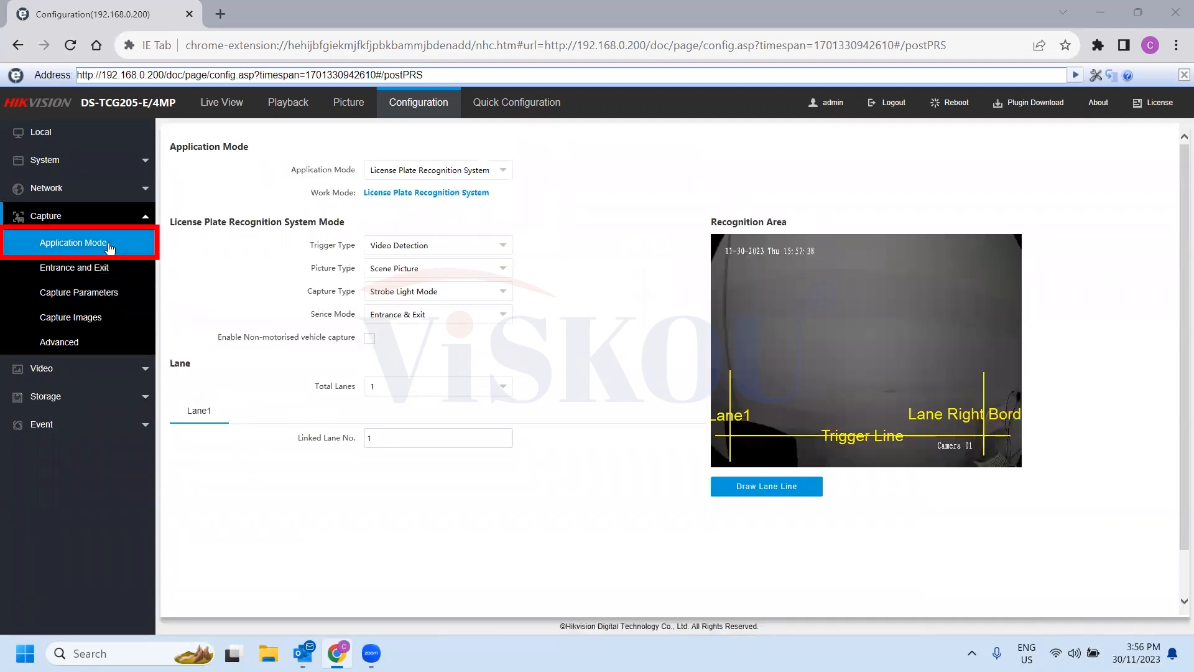
left_click(457, 248)
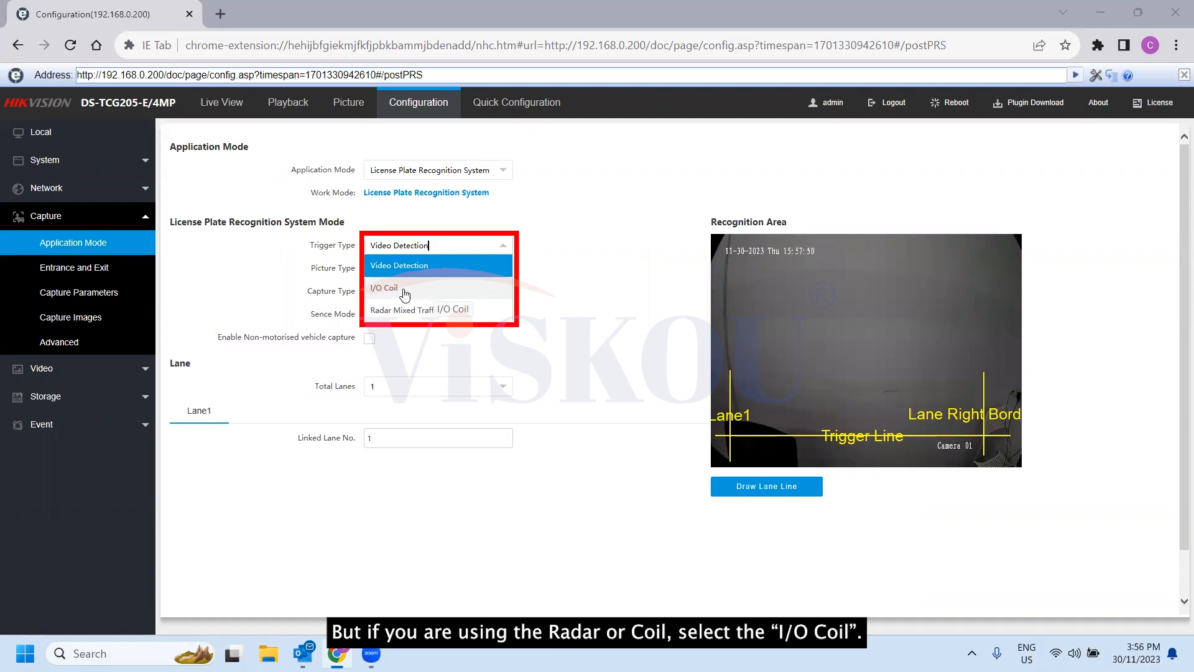
left_click(444, 266)
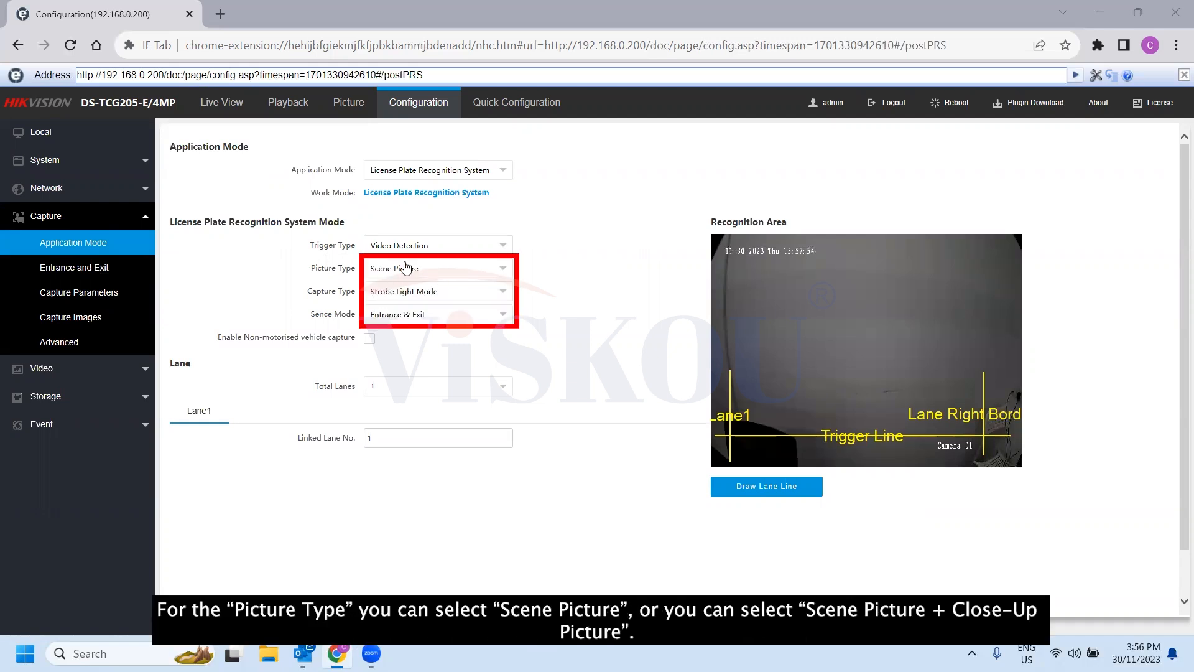
left_click(420, 270)
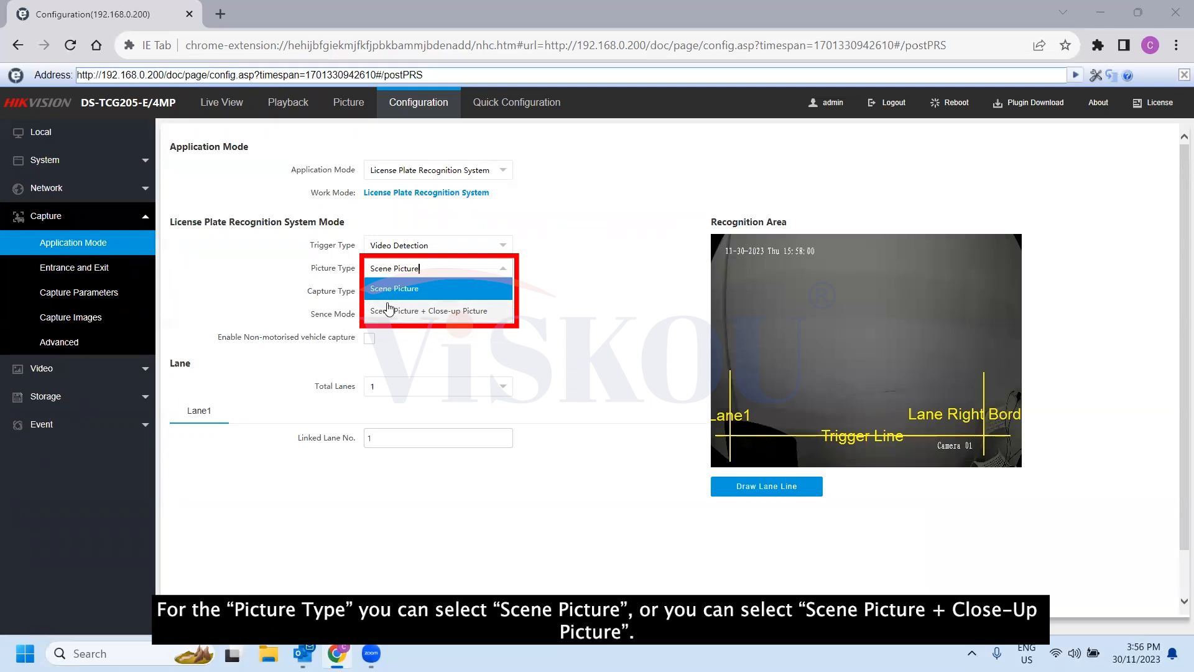
left_click(496, 314)
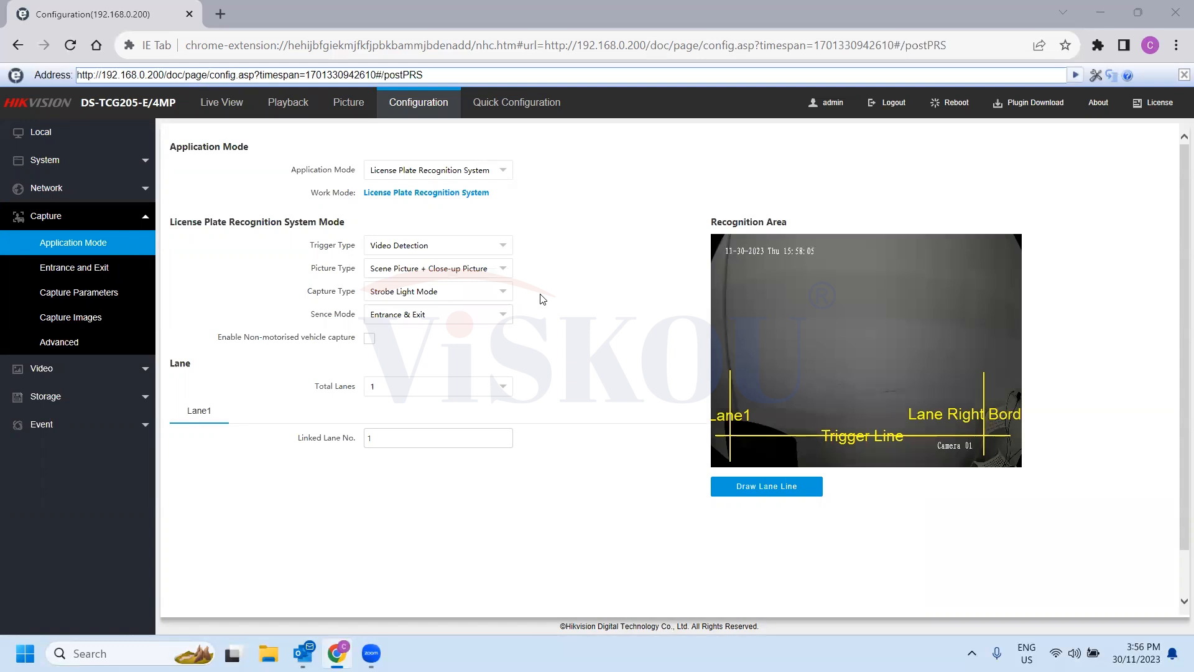
- Redraw the recognition area by extending the Lane1 and Lane Right Borderline upper ends near the picture's top and raising the trigger line to about one third height
left_click(805, 487)
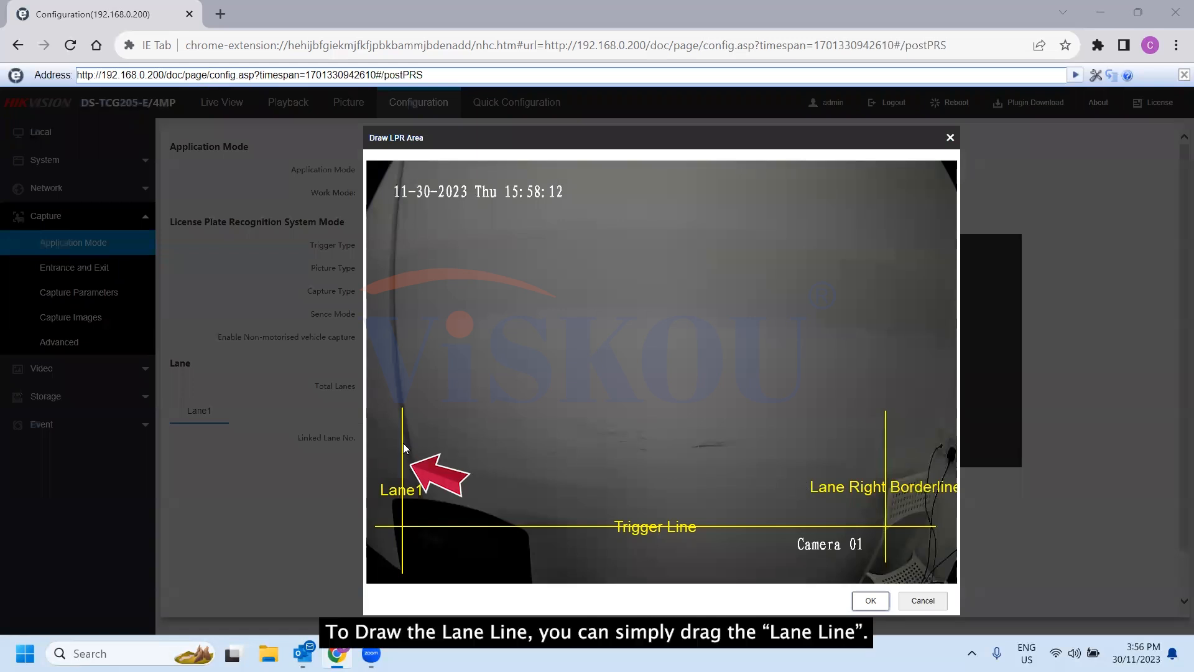
left_click_drag(402, 440, 443, 179)
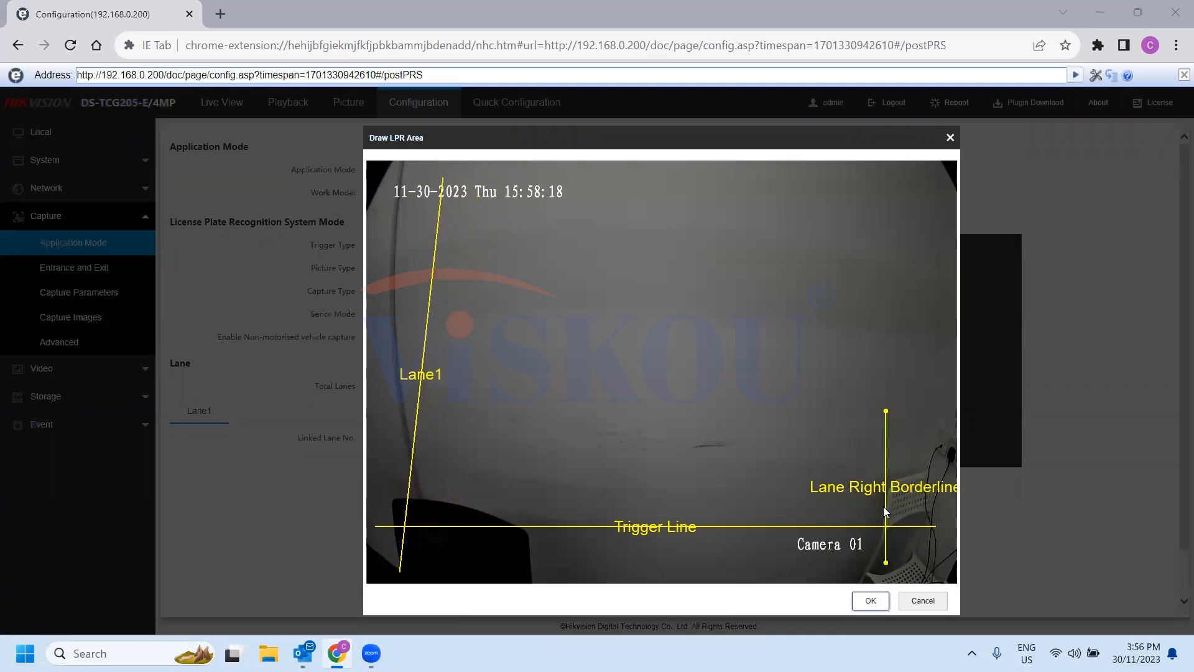
left_click(886, 411)
left_click_drag(886, 412, 938, 173)
left_click_drag(612, 527, 616, 442)
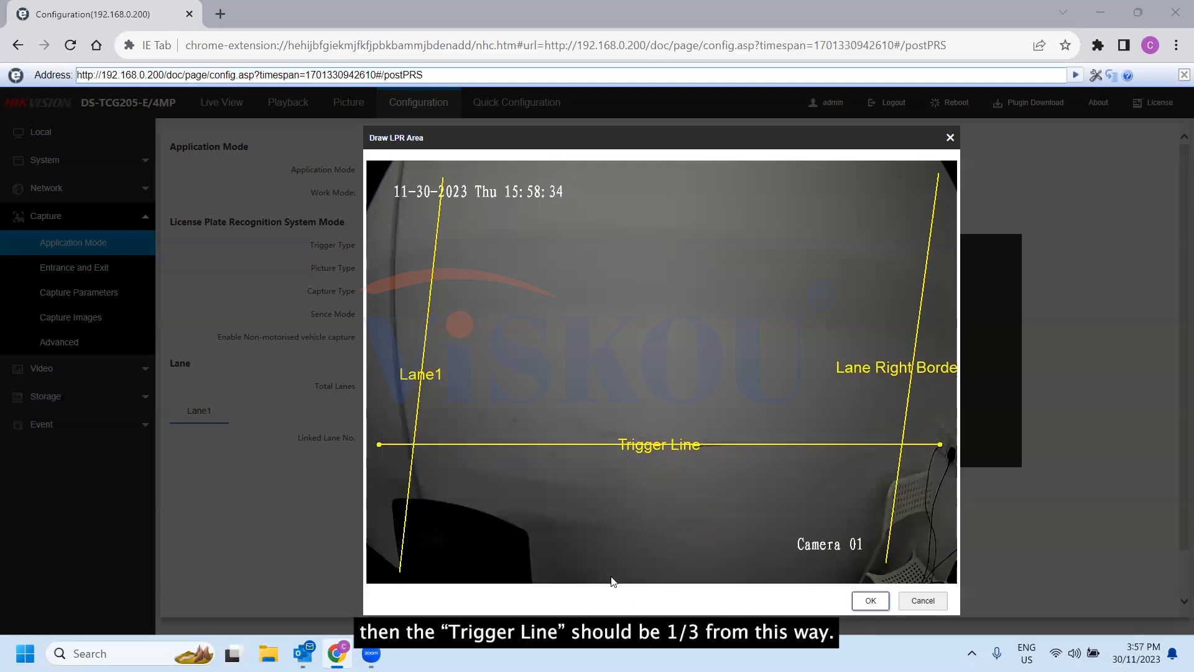
left_click(870, 600)
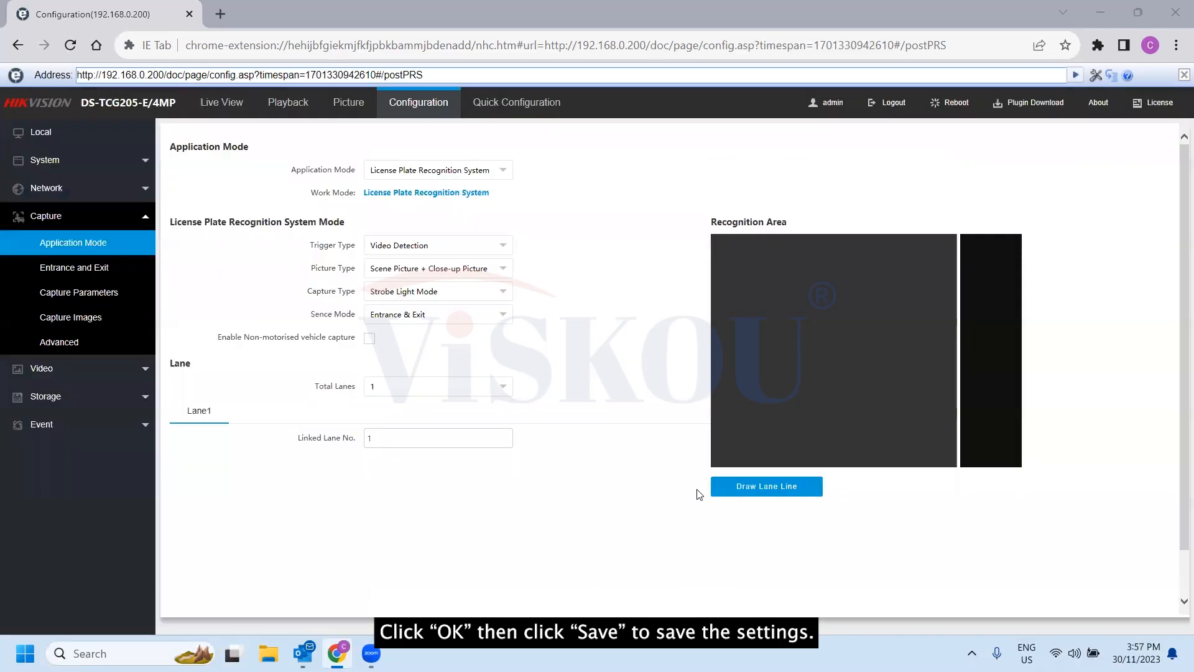
scroll(359, 528, "down", 1)
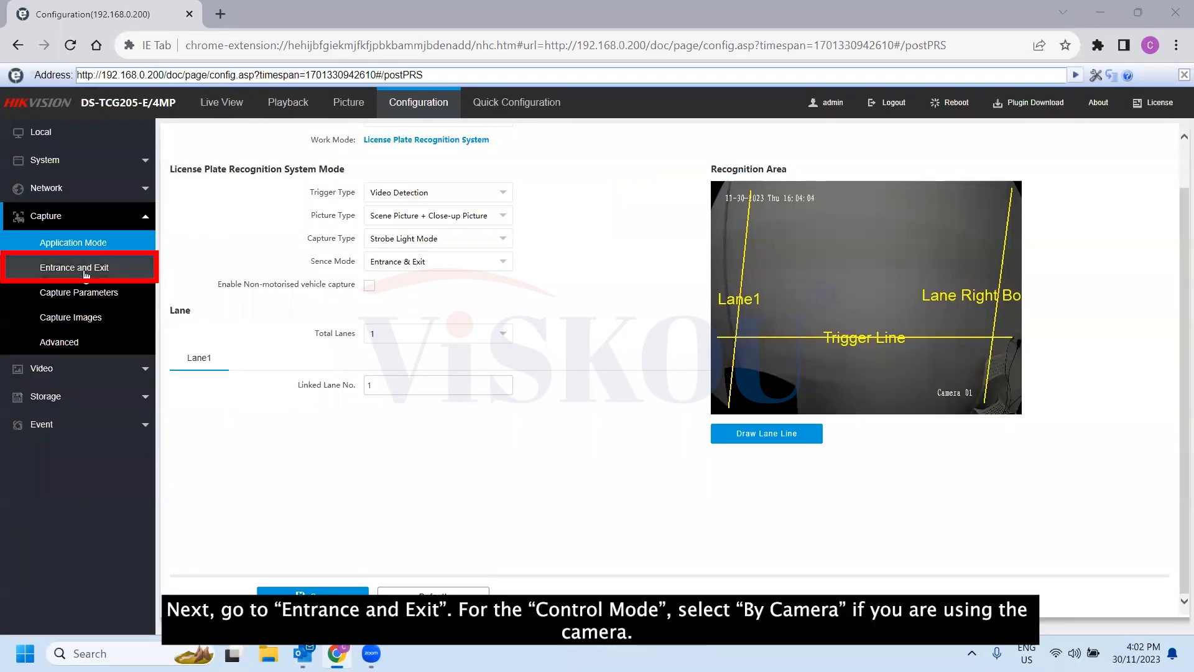
- Set the barrier gate control mode to By Camera in the entrance and exit settings
left_click(85, 272)
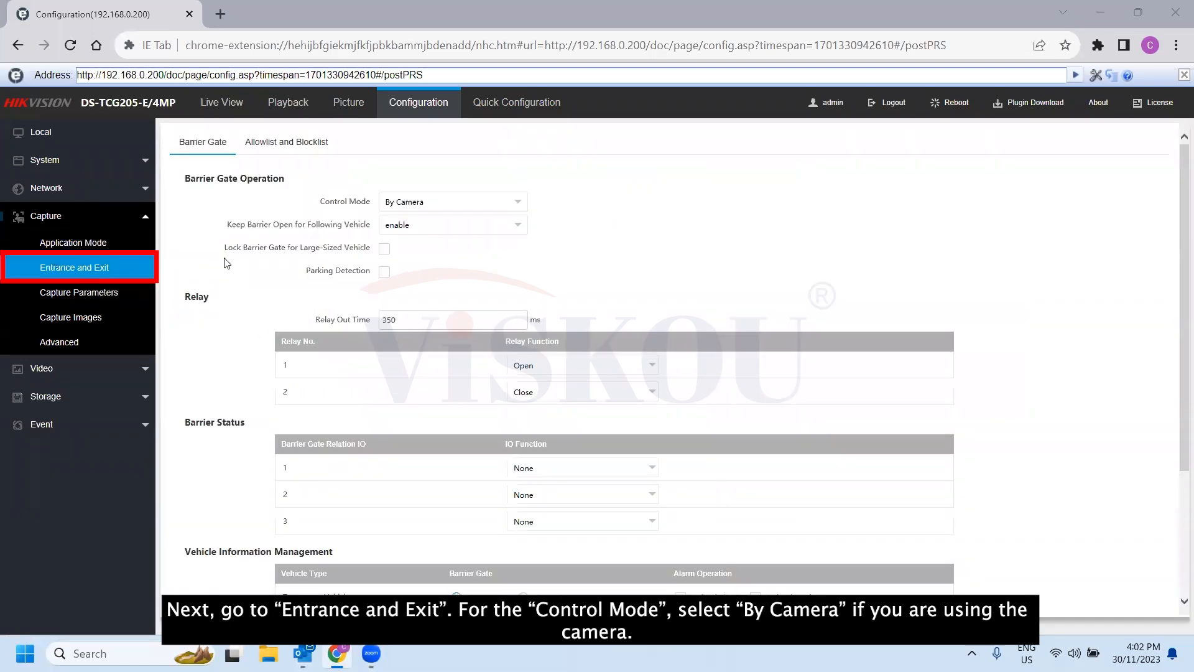
left_click(435, 205)
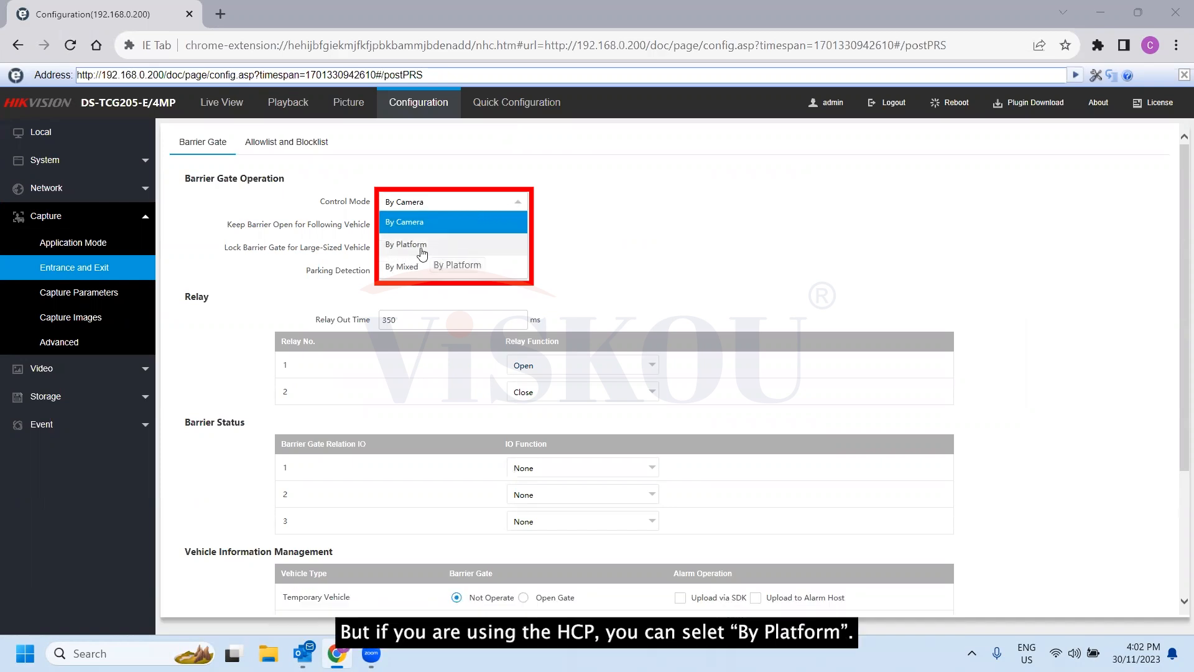
left_click(504, 217)
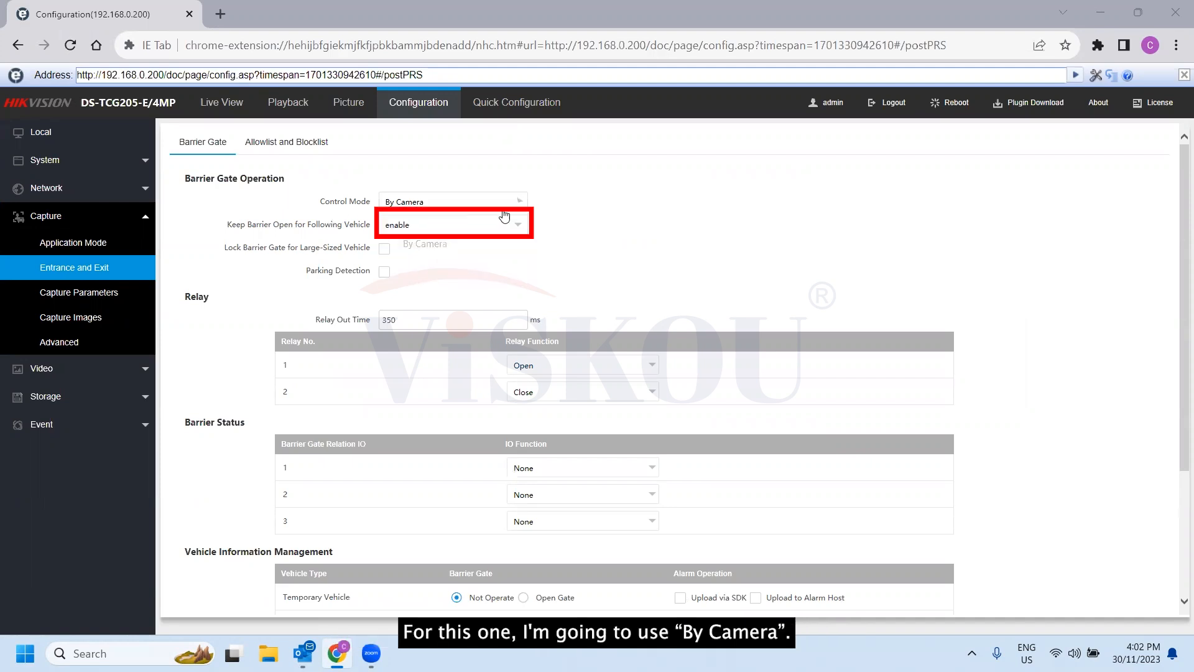
- Set the barrier gate operation for Vehicle of Allowlist to Open Gate and save the barrier gate settings
scroll(390, 235, "down", 2)
scroll(241, 191, "up", 1)
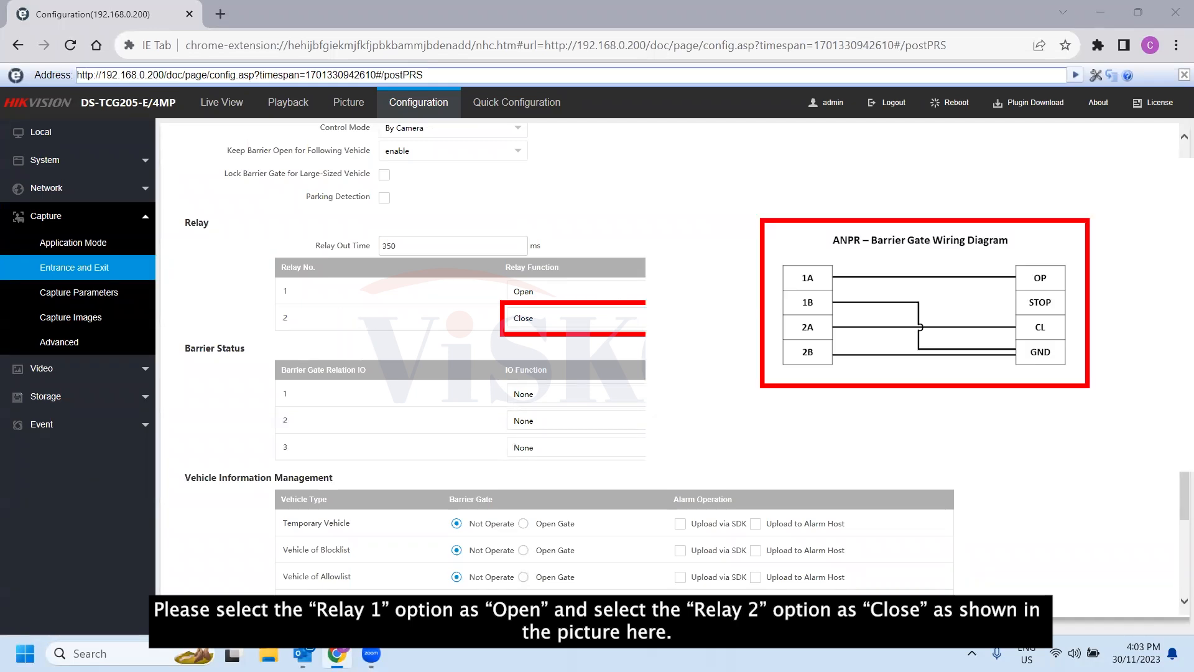
scroll(380, 345, "down", 2)
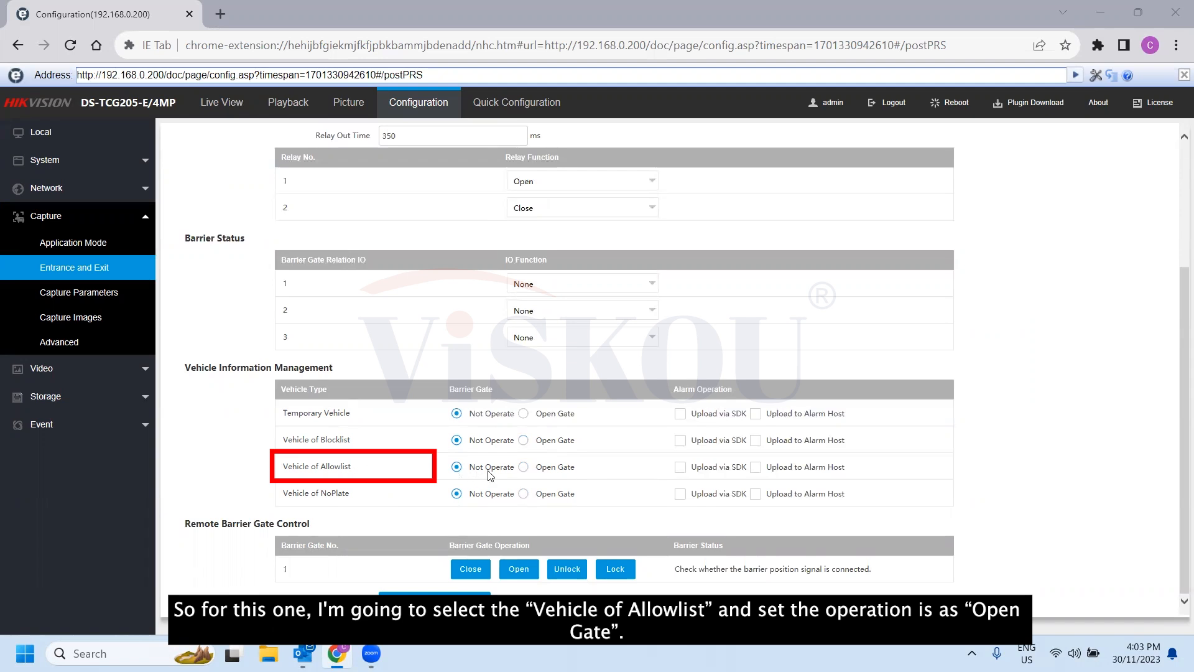
left_click(524, 467)
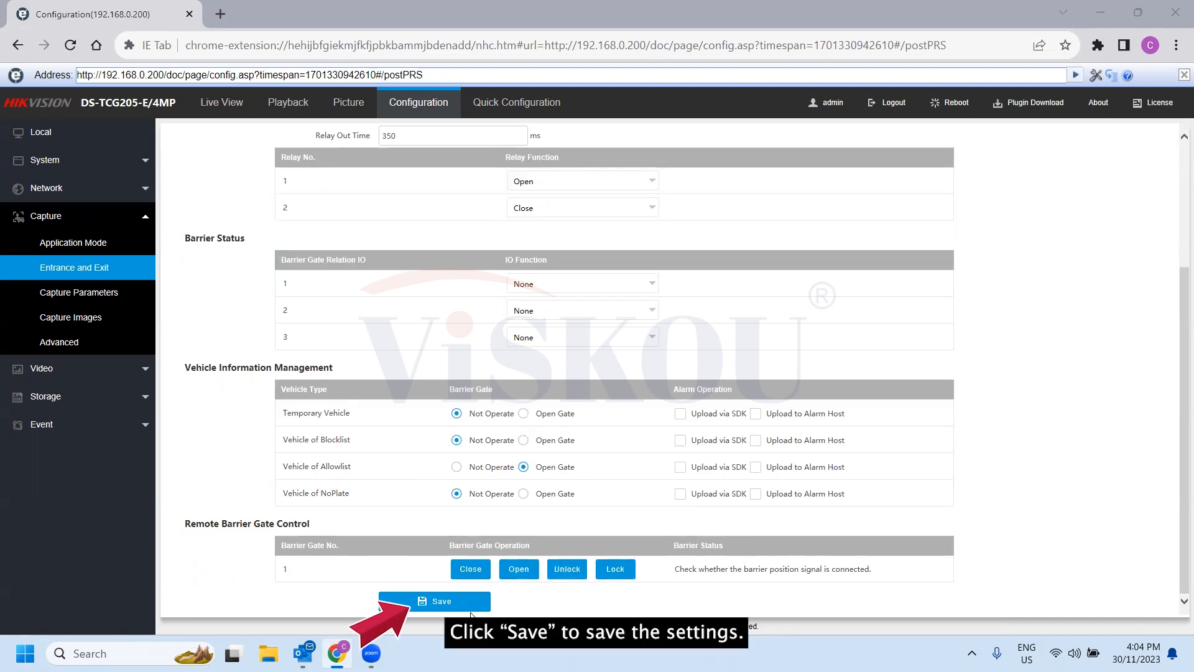
left_click(437, 603)
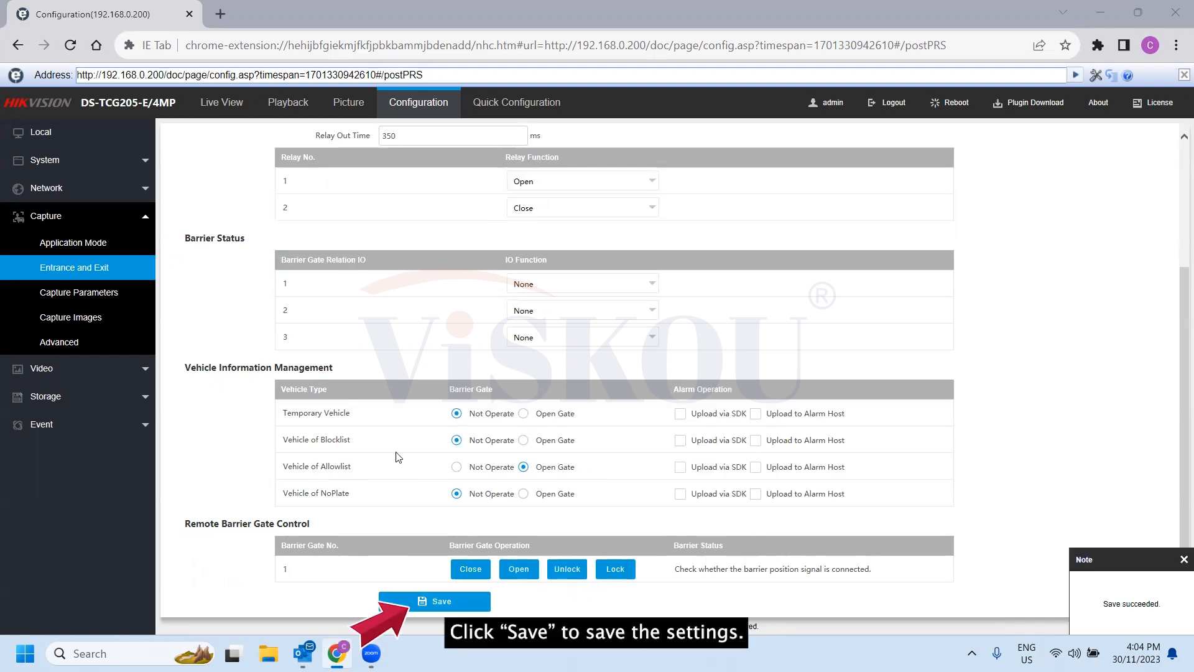
- Add an entry with the vehicle's license plate number to the Allowlist, with time settings enabled
scroll(346, 389, "up", 3)
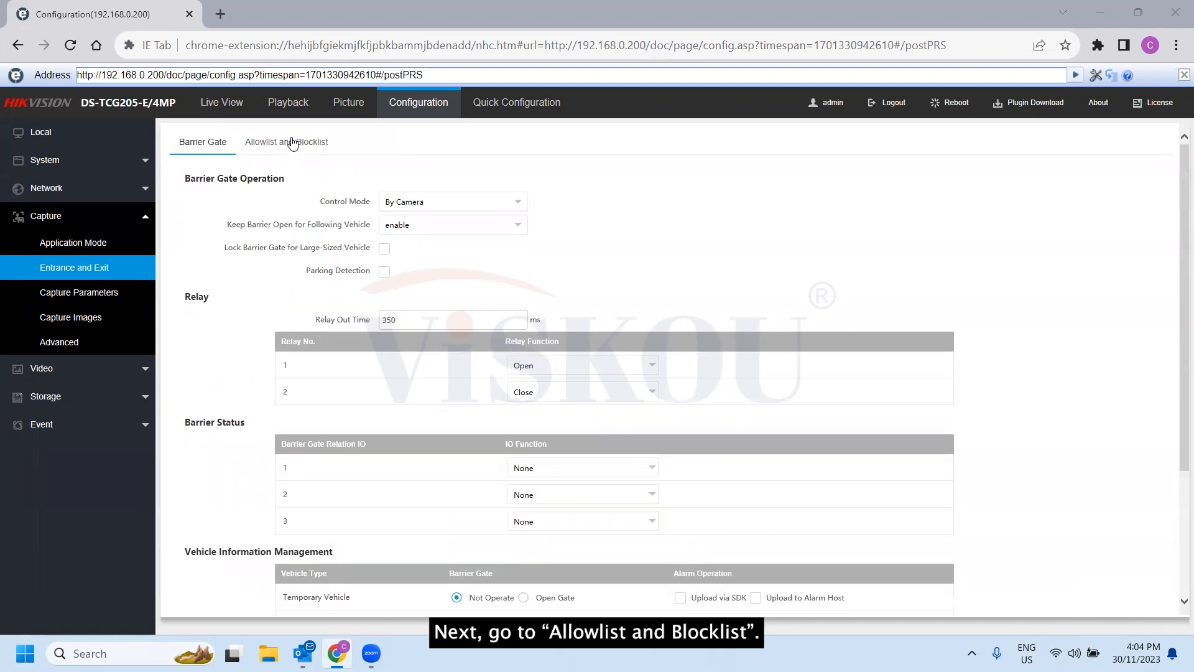
left_click(297, 146)
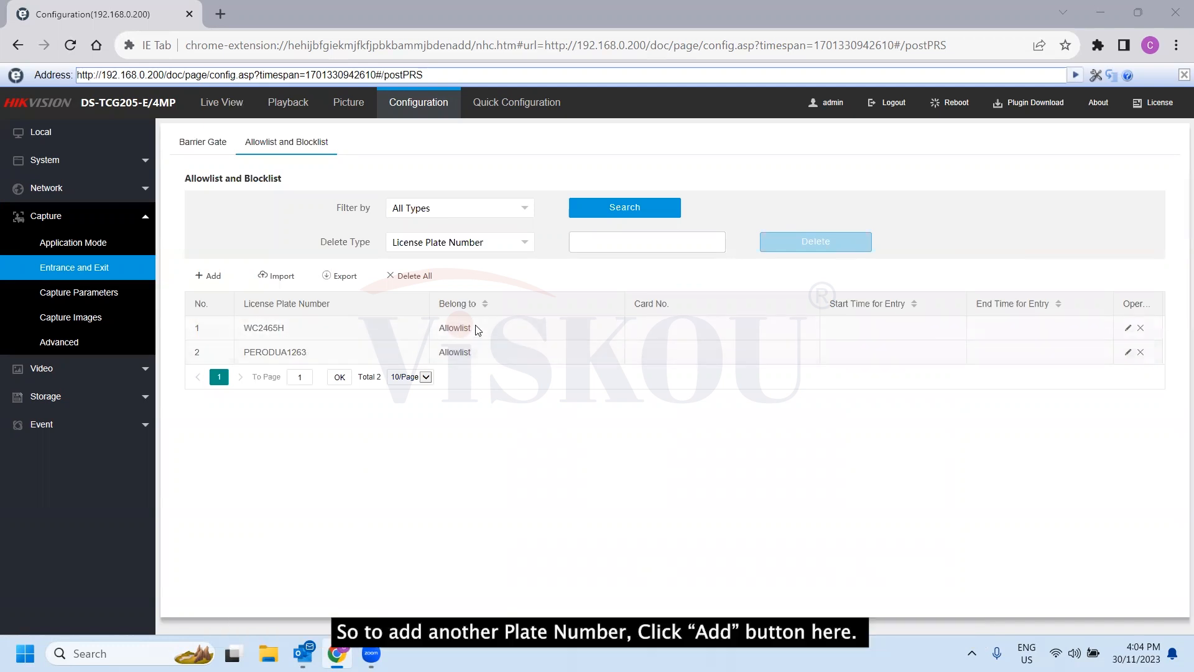
left_click(209, 275)
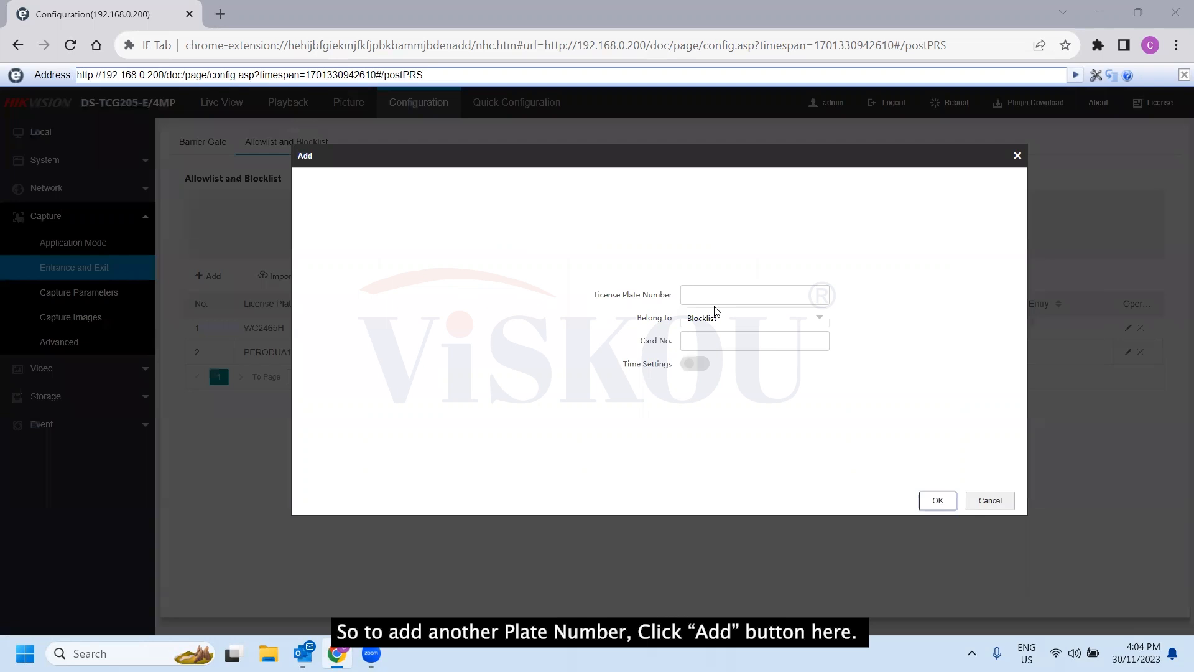
left_click(726, 291)
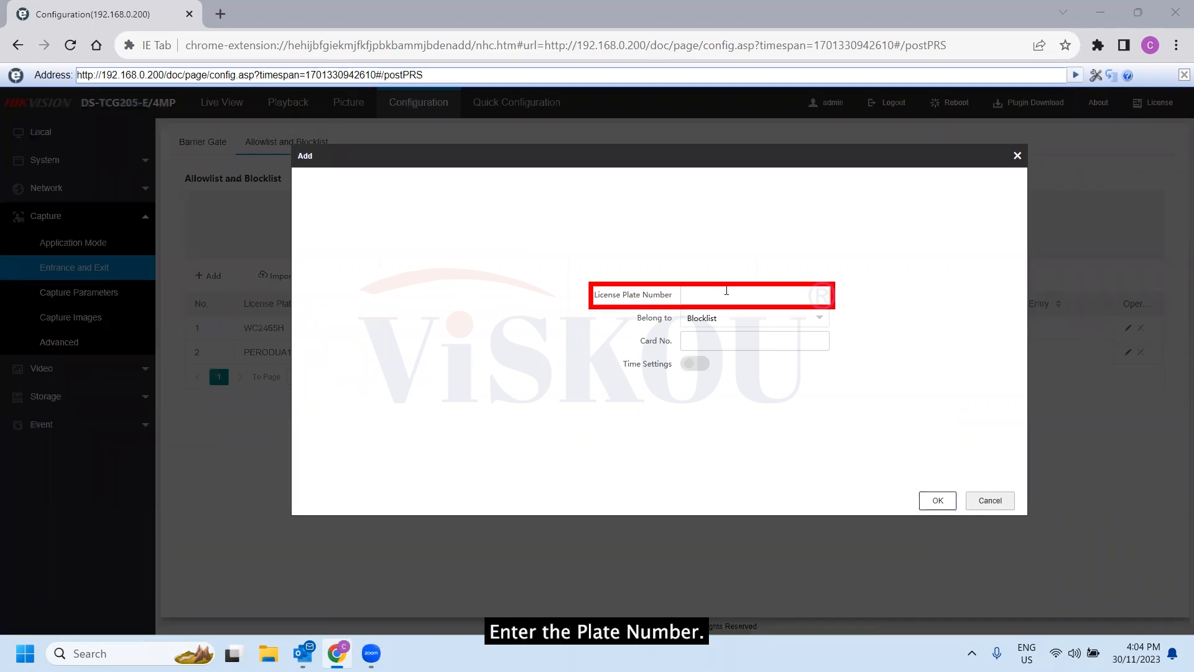
type("QCK9778")
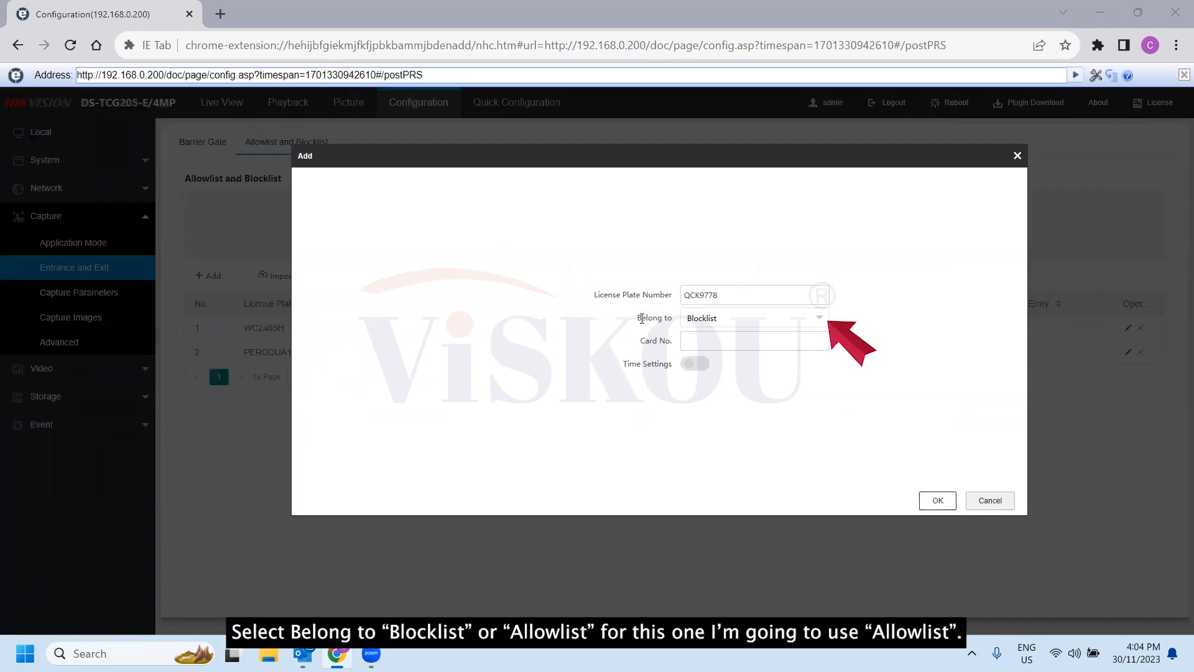
left_click(723, 318)
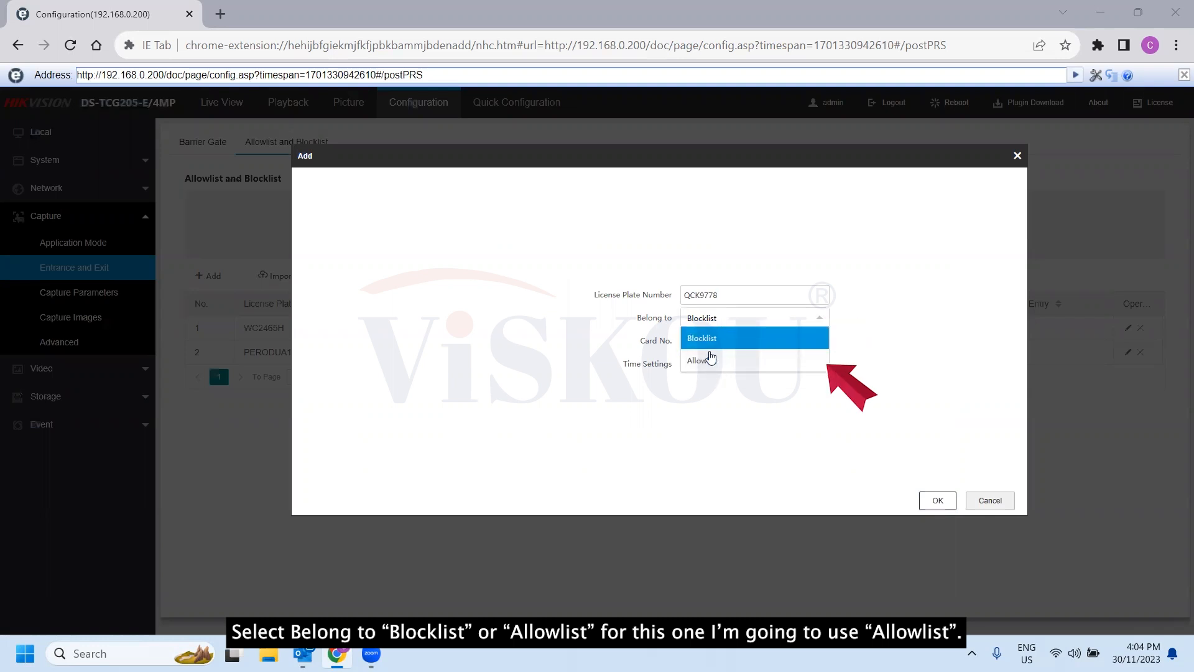
left_click(709, 362)
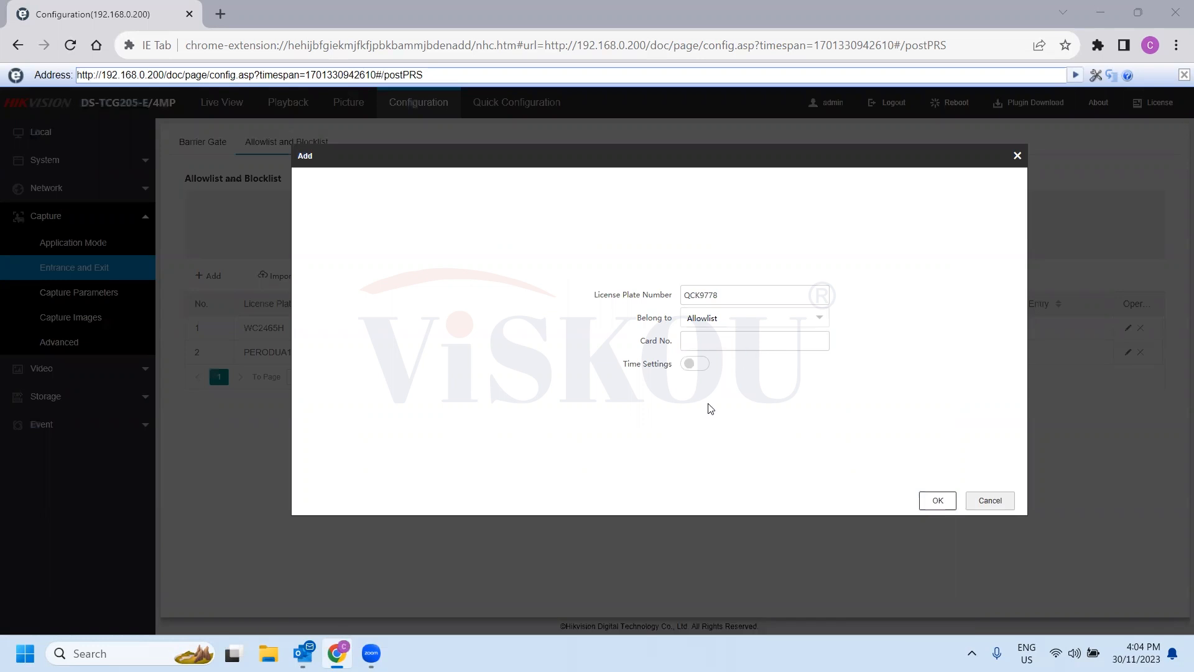
left_click(692, 363)
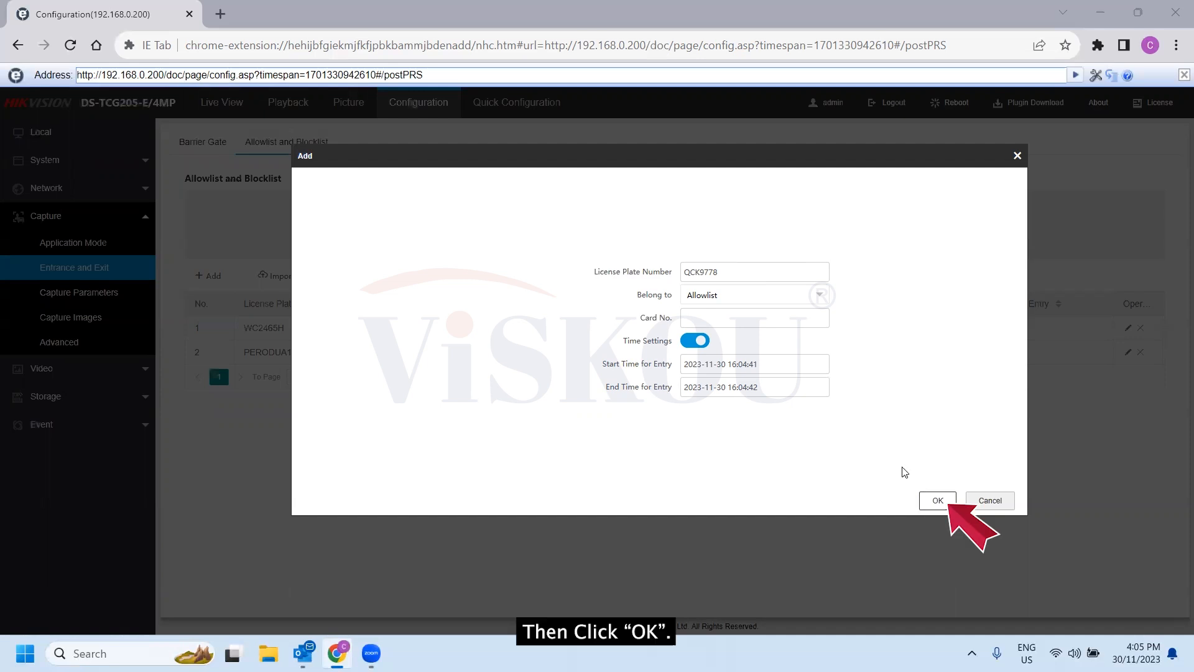
left_click(930, 500)
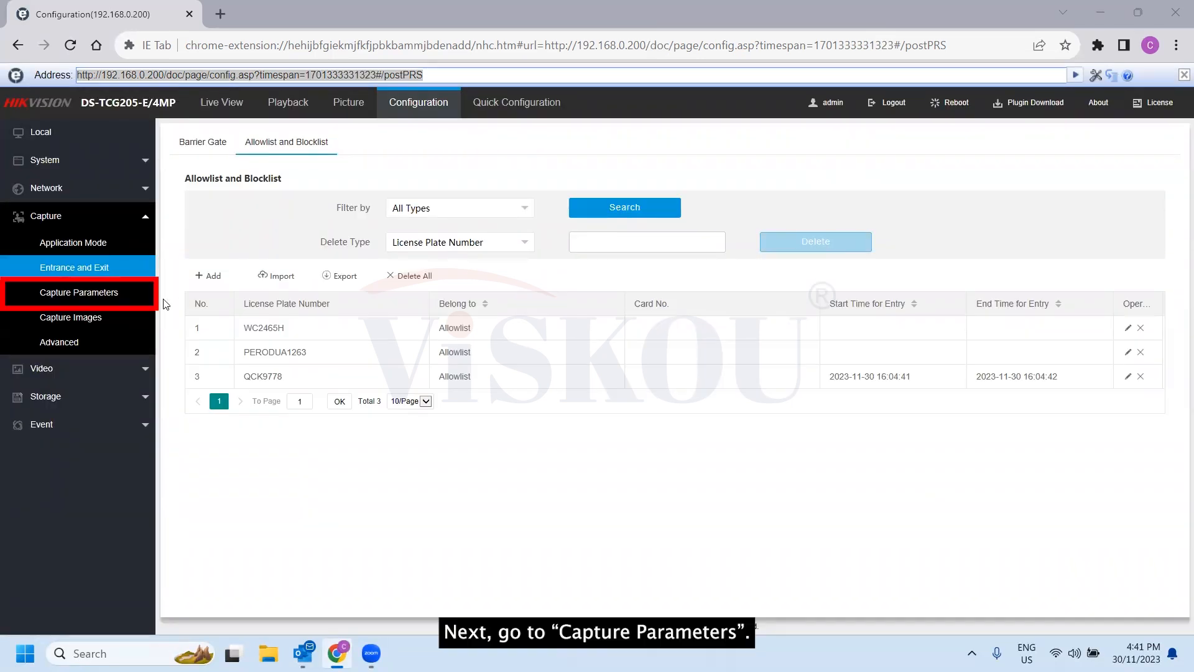
- Set the IR light brightness to 8 in the supplement light capture parameters and save
left_click(100, 295)
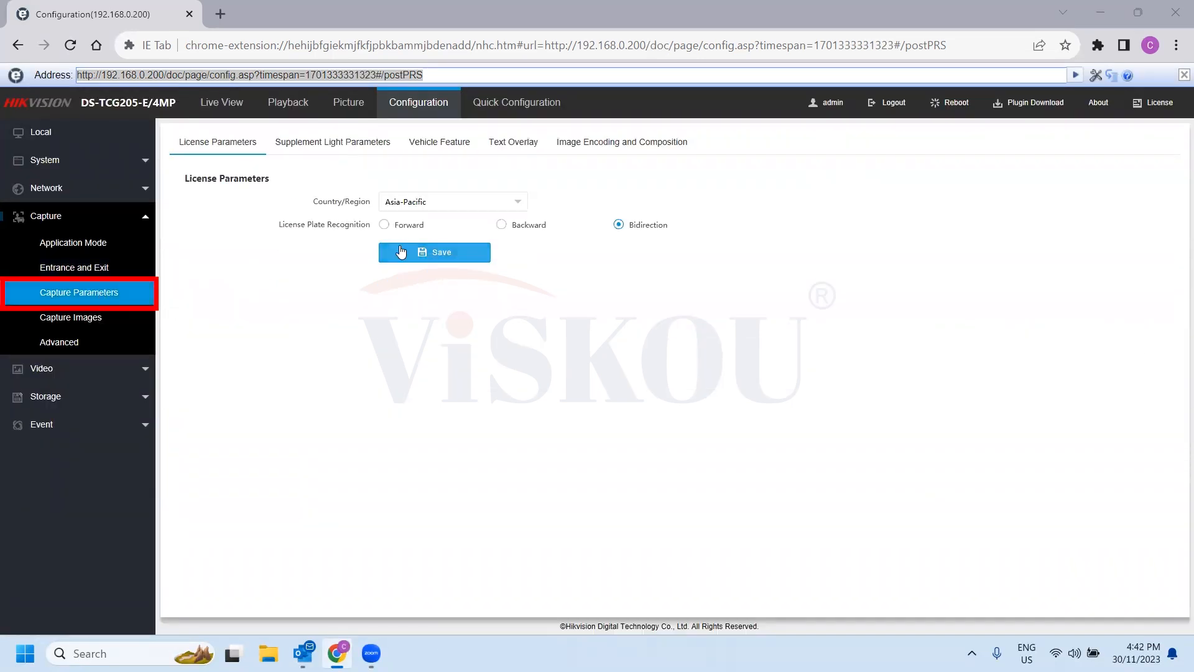
left_click(357, 148)
scroll(360, 547, "down", 1)
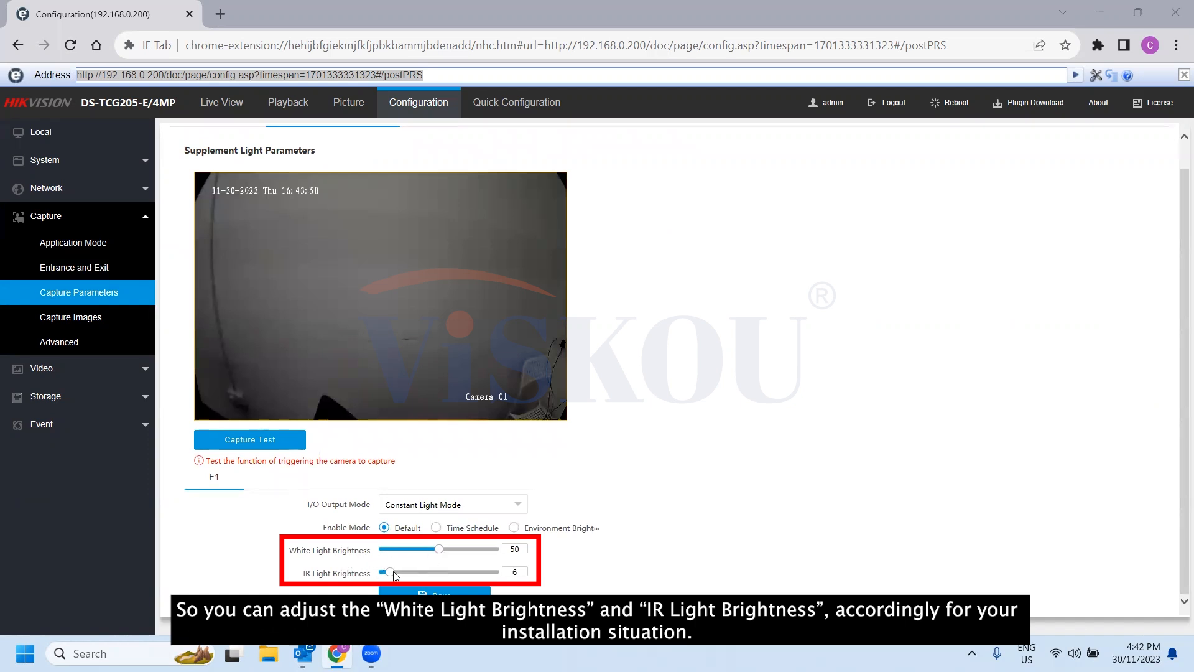
left_click(434, 595)
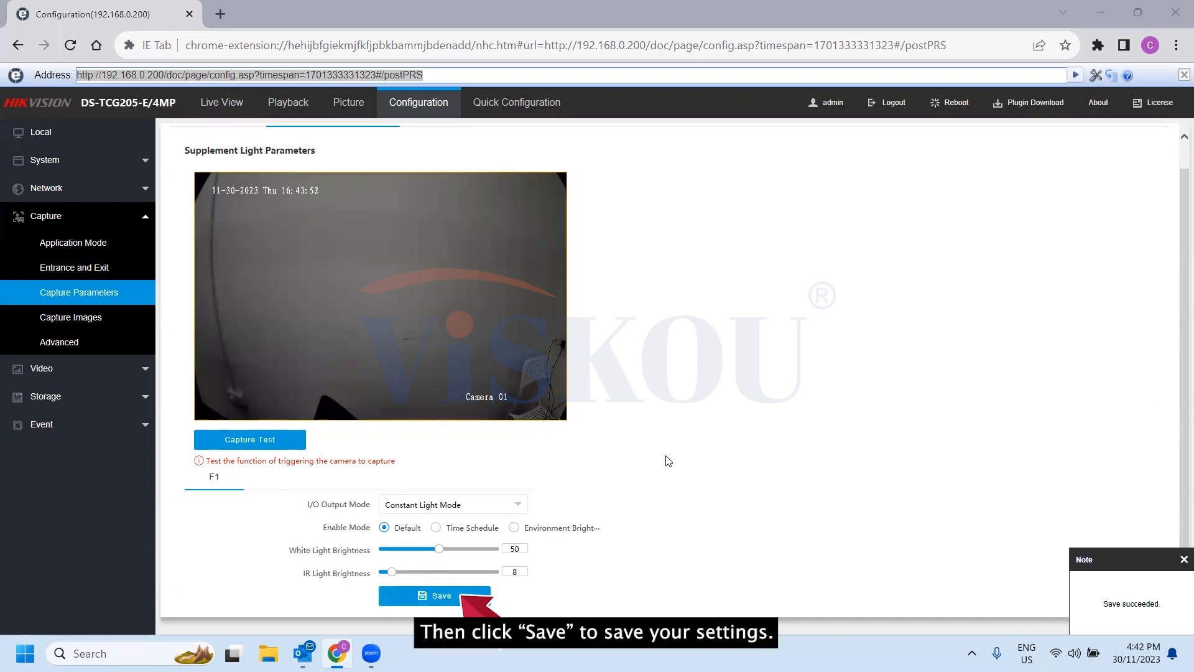
- Enable Capture Picture Overlay in the text overlay capture parameters
scroll(657, 319, "up", 1)
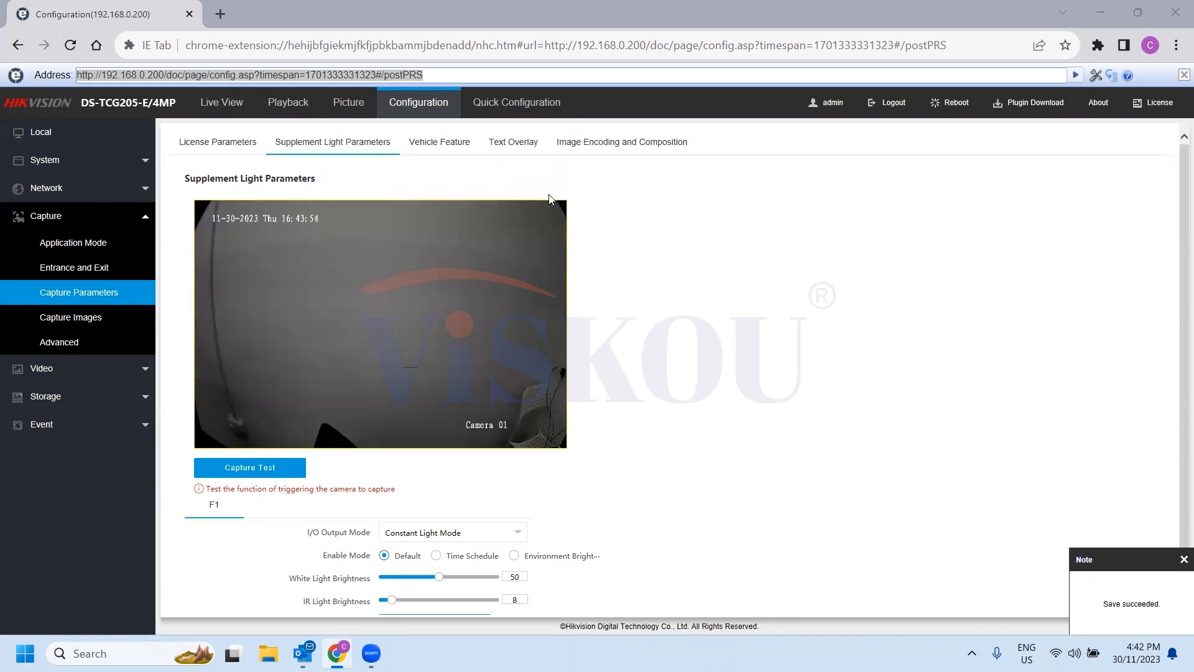
left_click(521, 143)
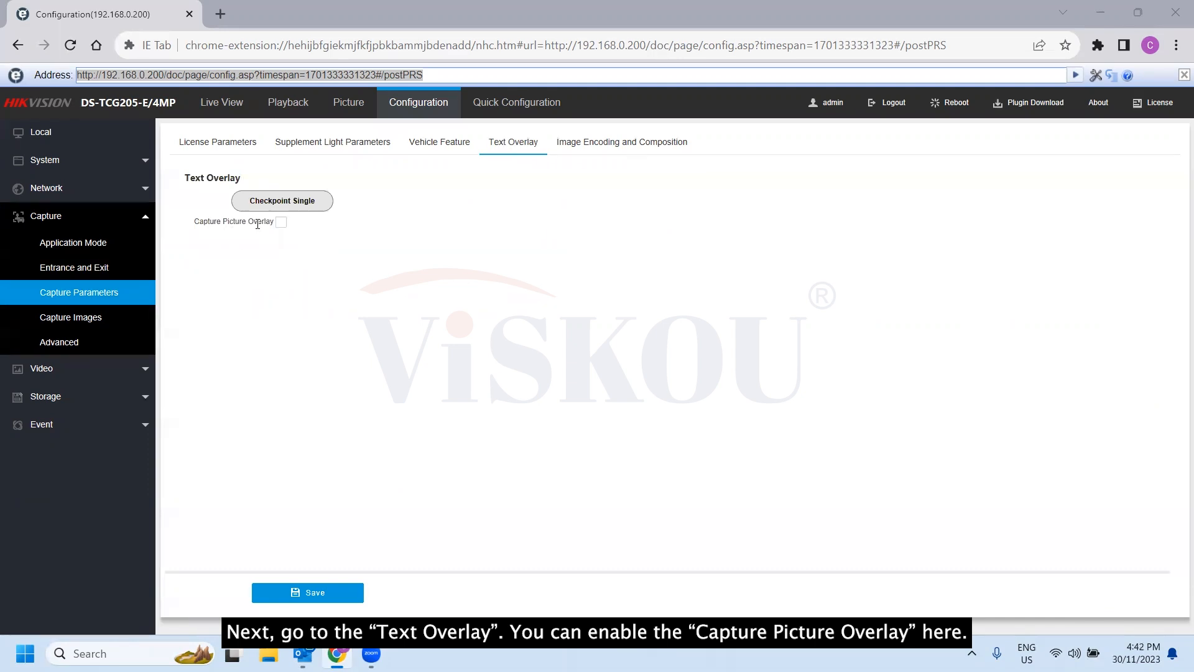
left_click(281, 222)
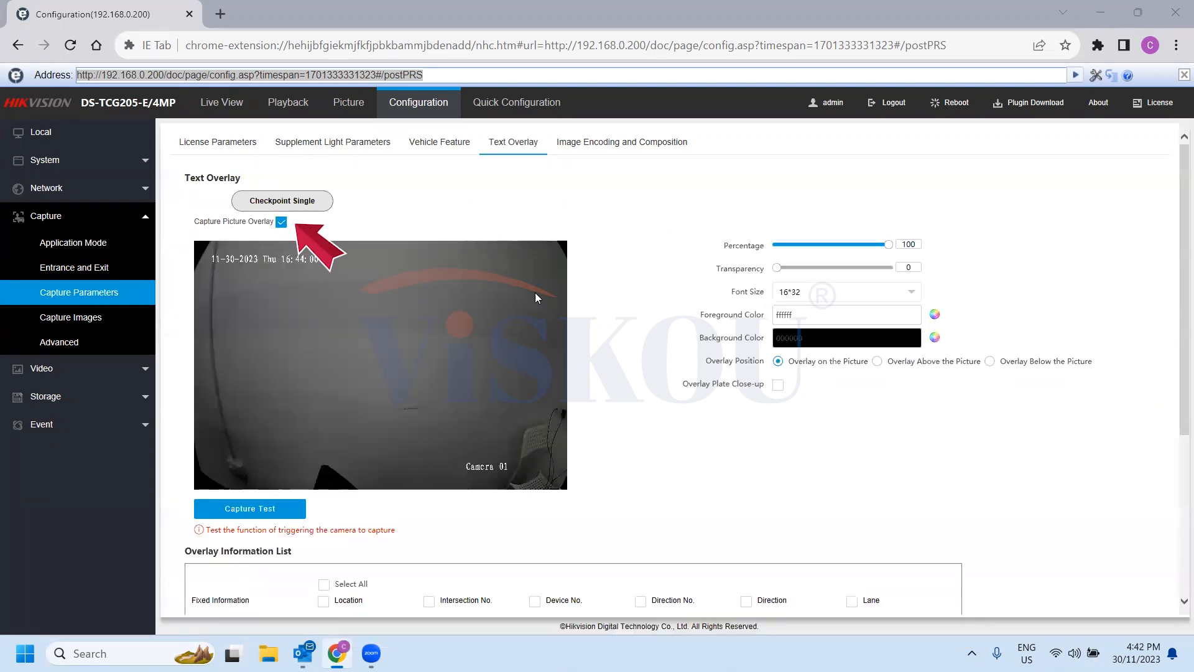
- Add Plate Number to the overlay information, move its text box to the lower left of the picture, and save the text overlay
scroll(538, 298, "down", 5)
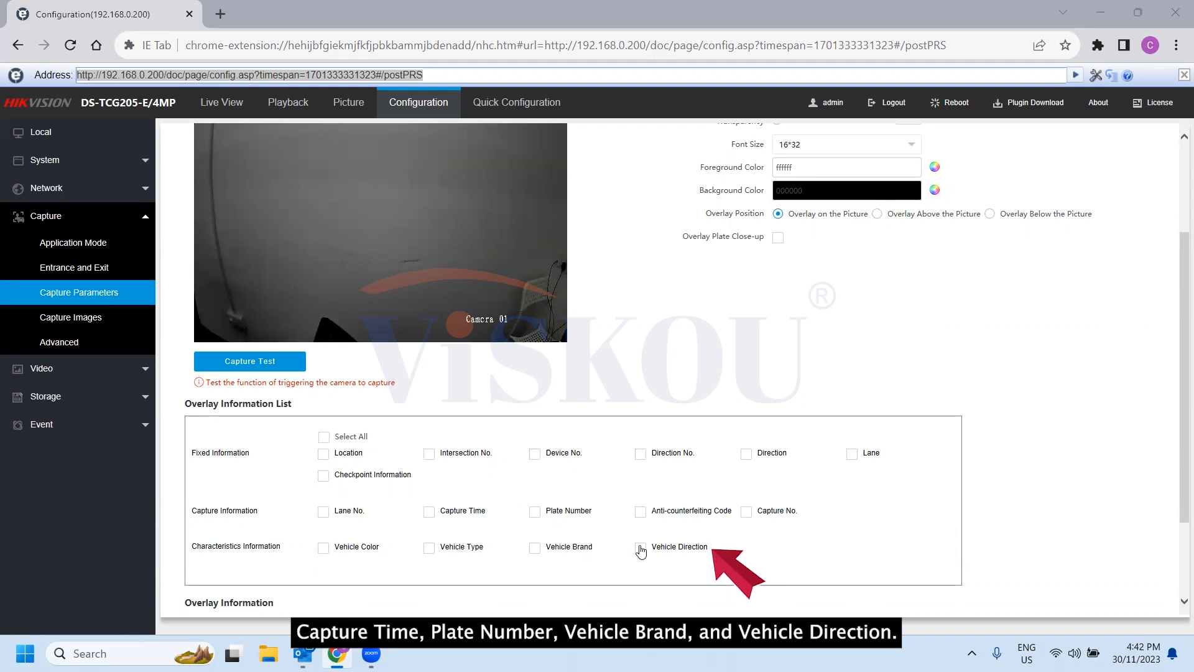
left_click(535, 511)
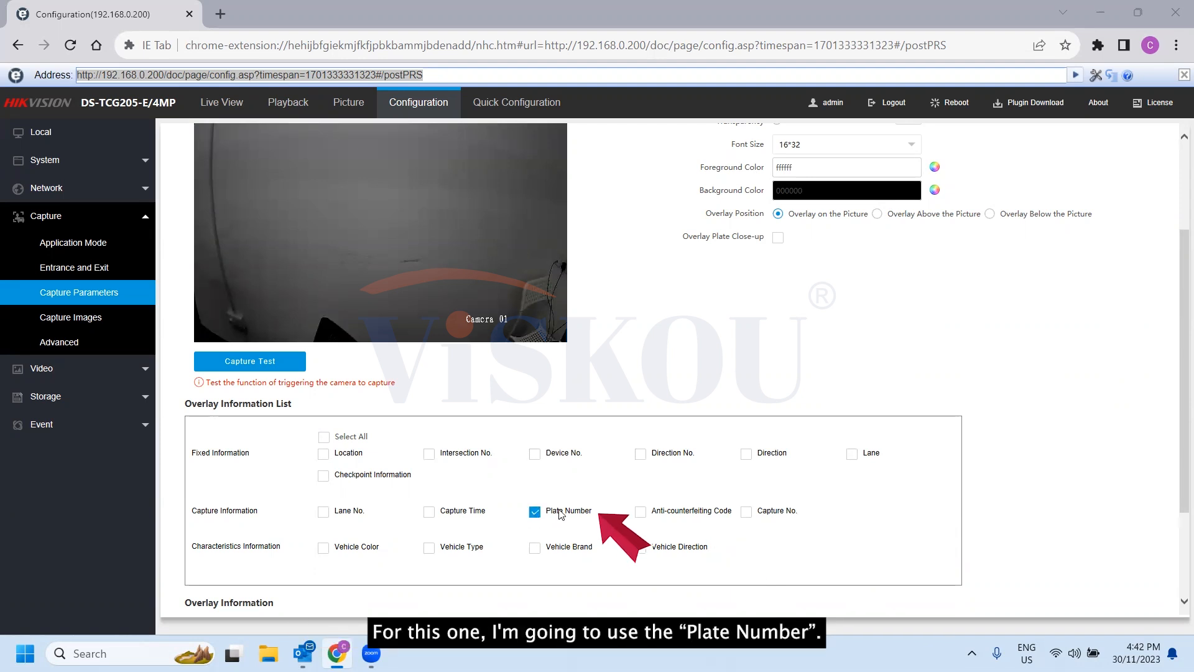
scroll(490, 493, "up", 3)
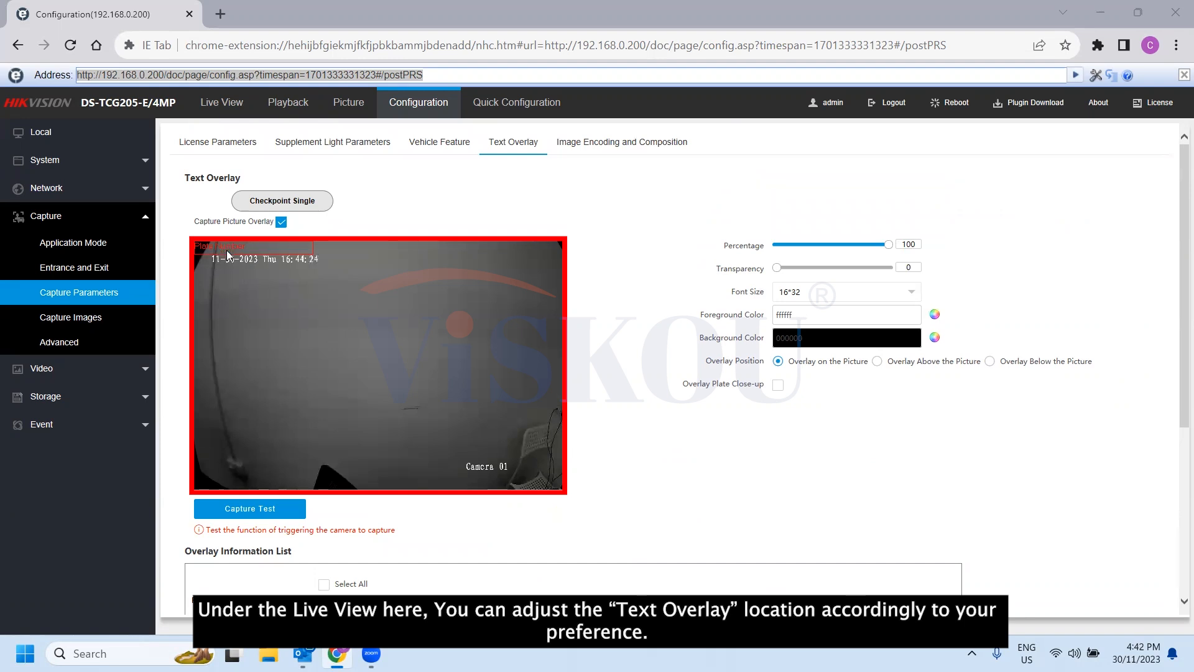
left_click_drag(236, 248, 247, 449)
scroll(631, 437, "down", 5)
left_click(328, 596)
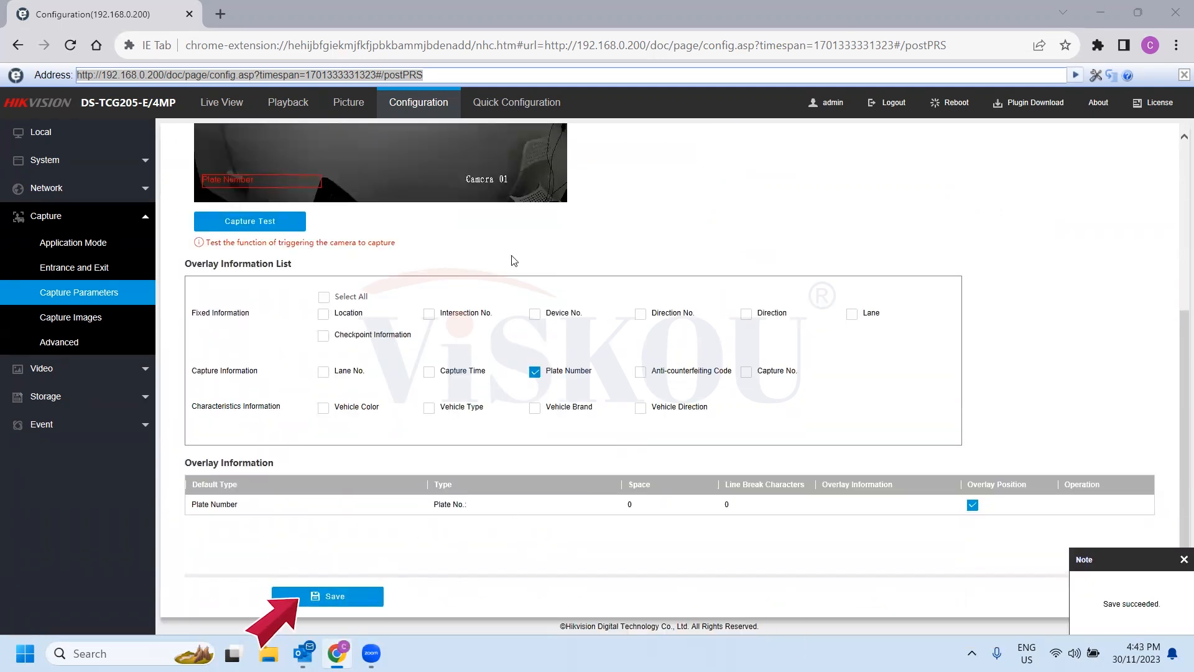
- Set the Capture Quota Ratio to 100% in storage management, save the HDD quota, and format HDD 1
left_click(86, 398)
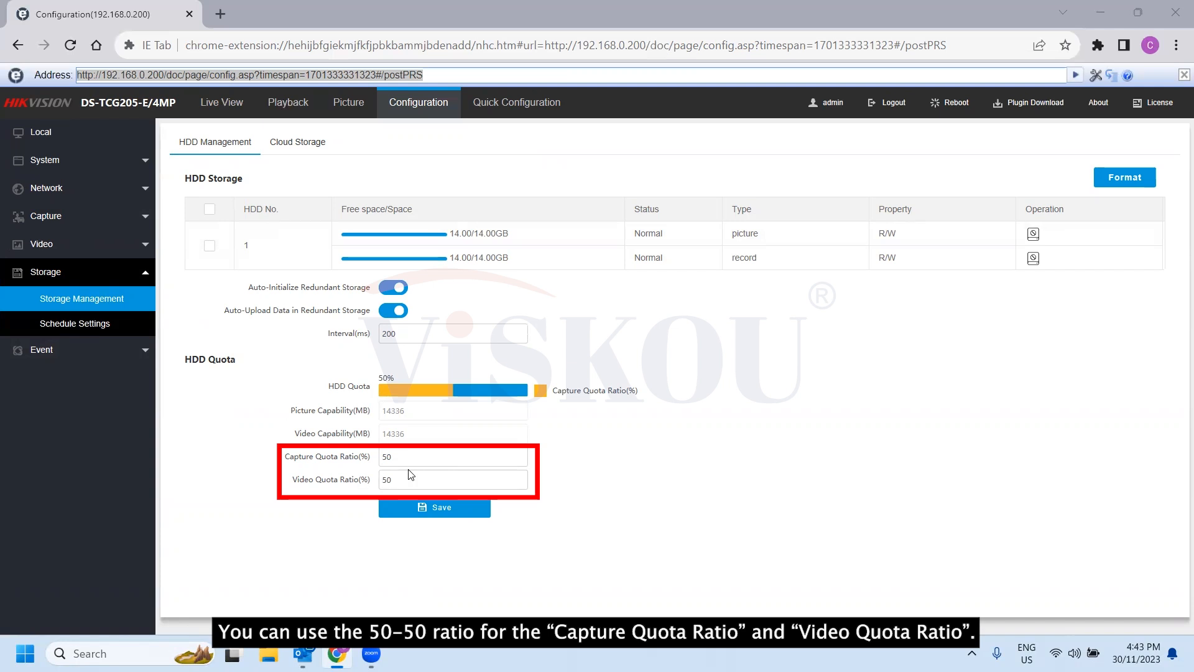
double_click(388, 457)
type("1")
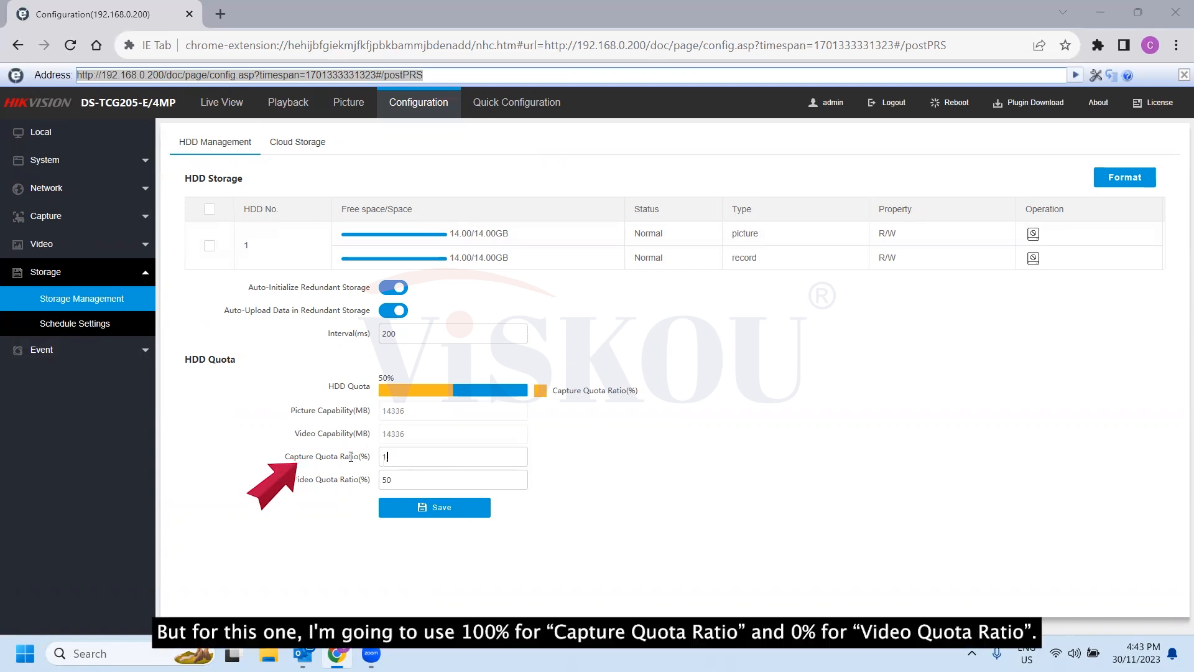
type("00")
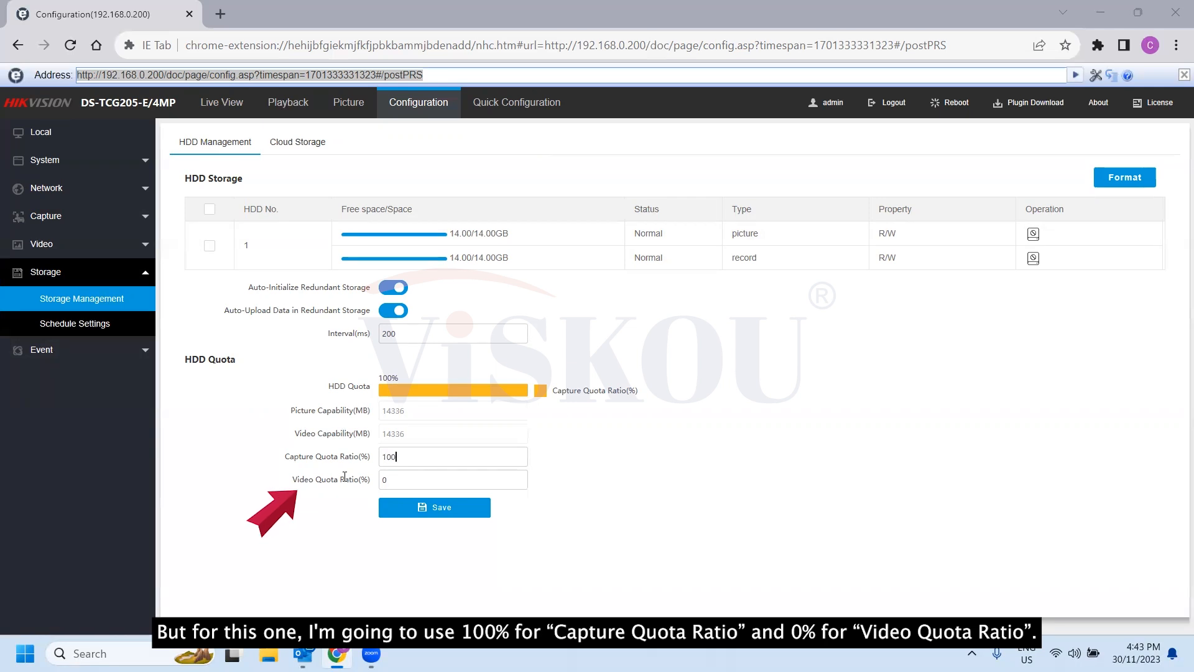
left_click(442, 509)
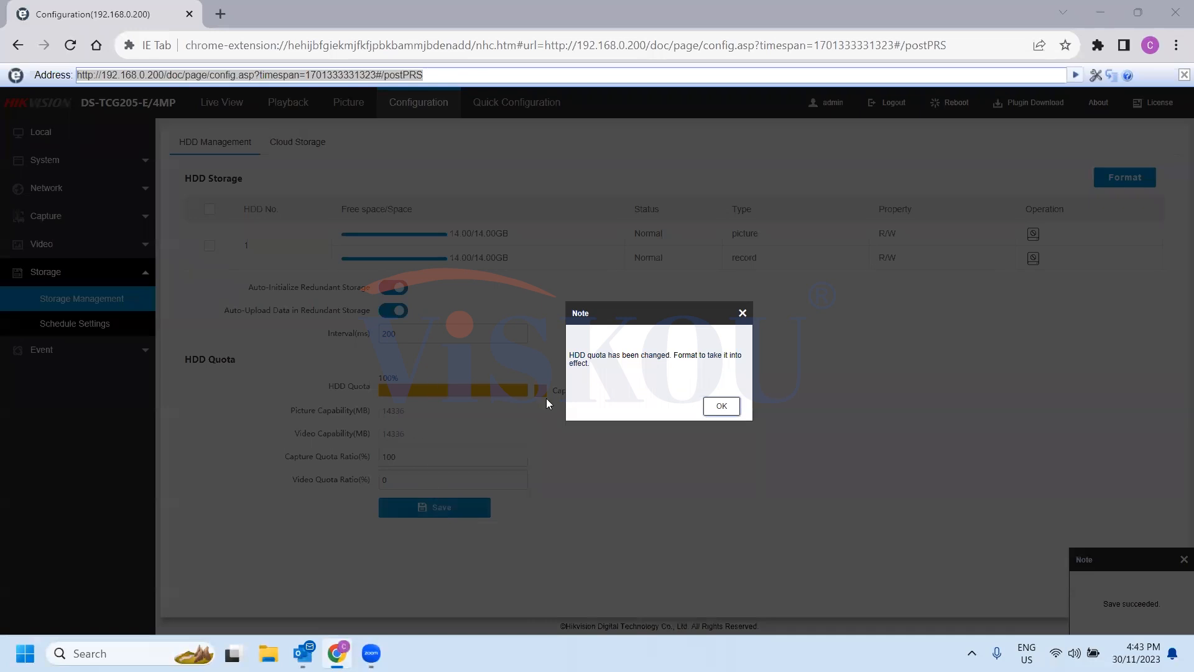
left_click(720, 406)
left_click(210, 245)
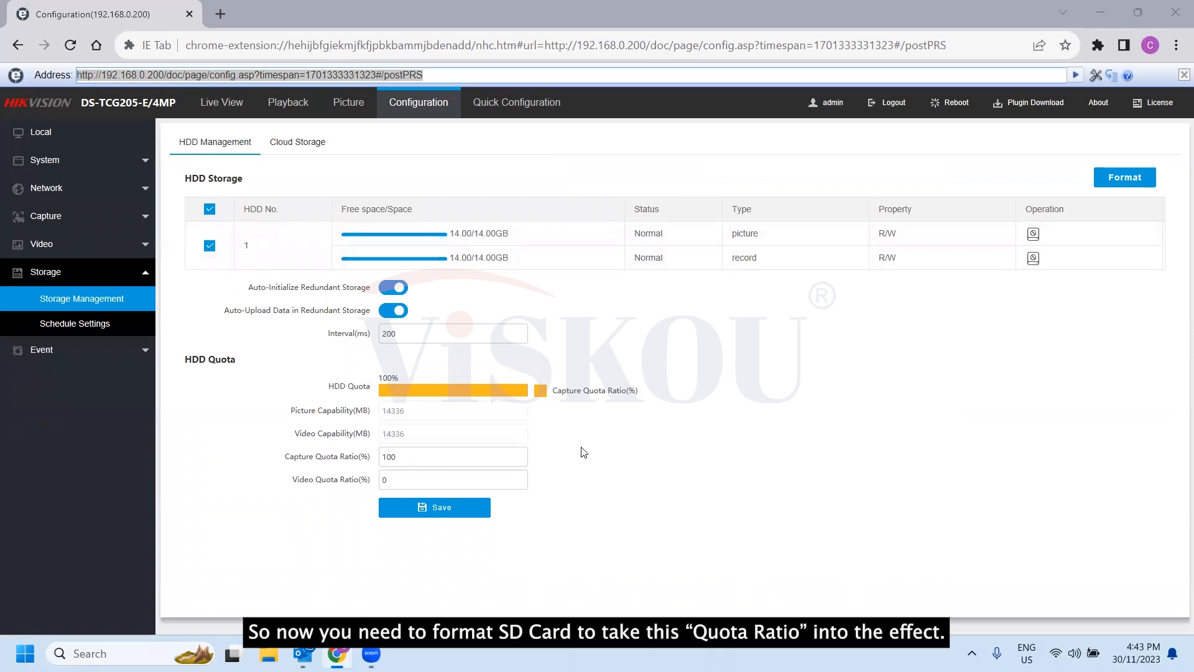
left_click(1133, 180)
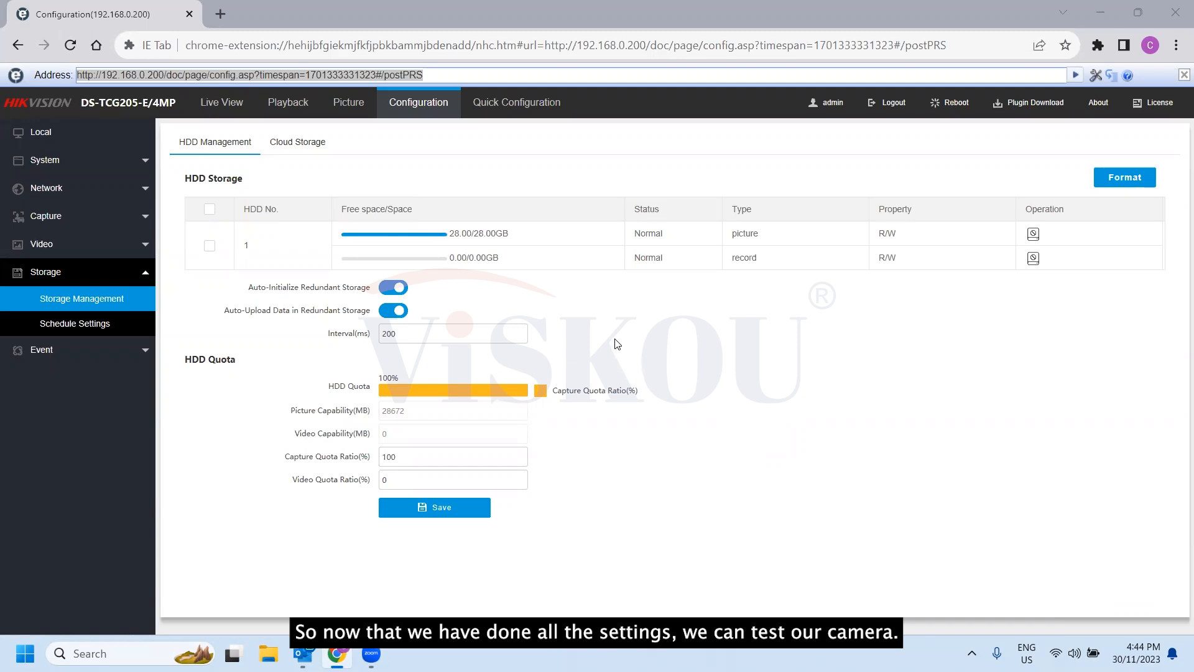
- Arm the camera for real-time capture in Live View
left_click(228, 106)
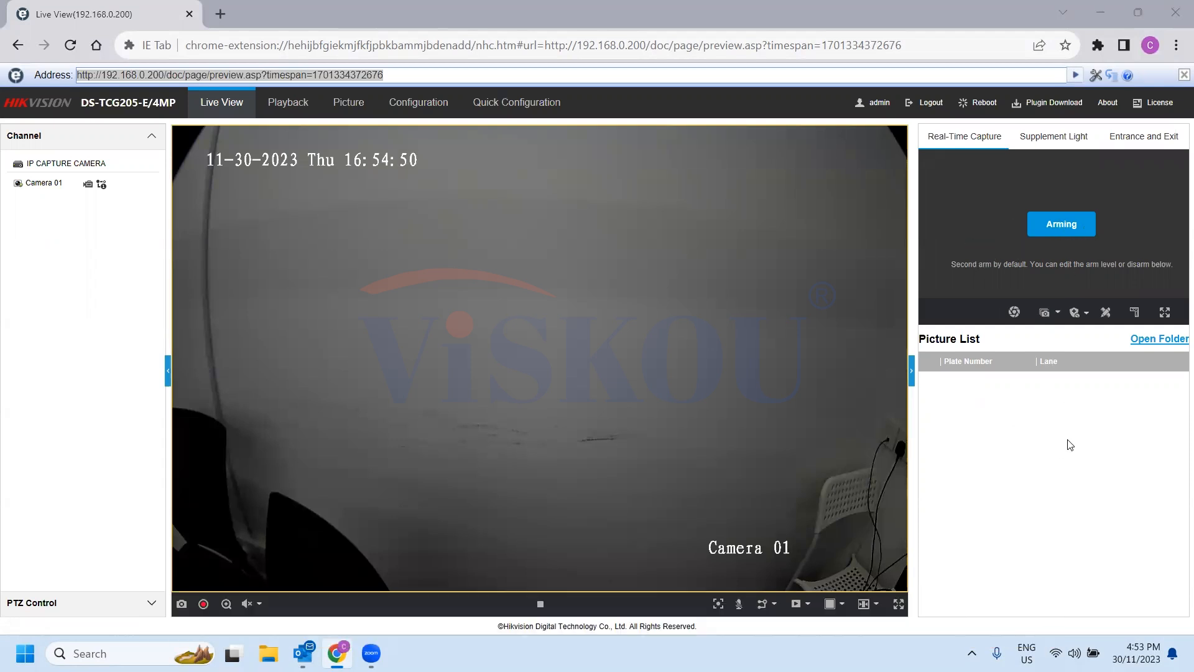
left_click(1061, 229)
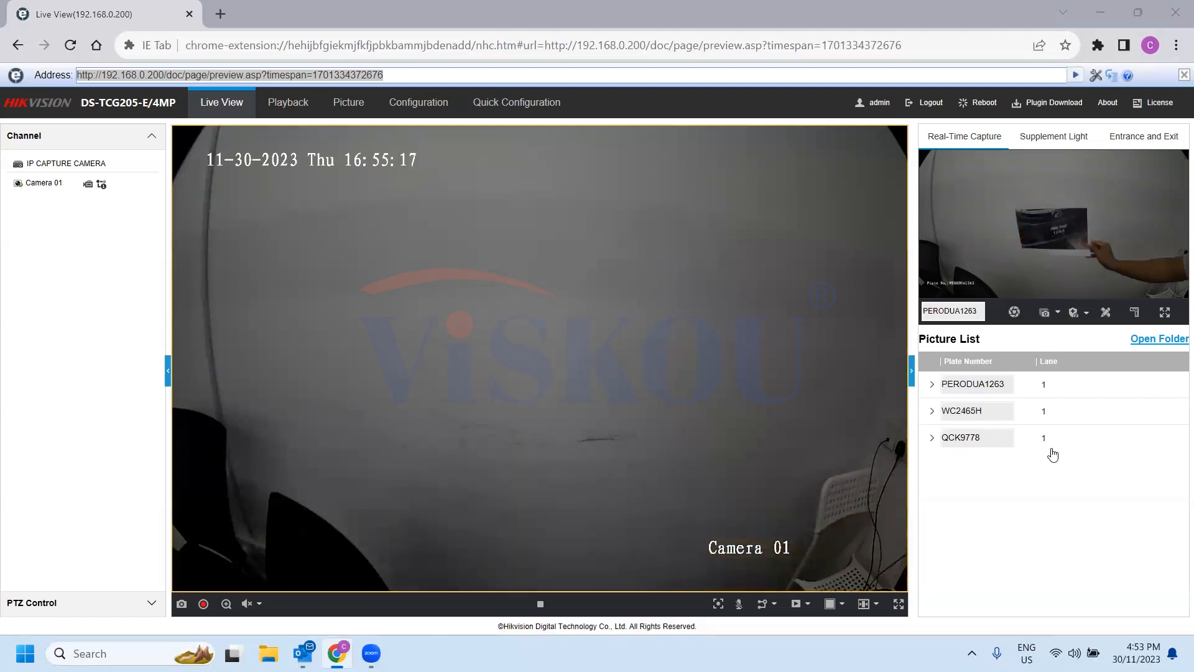
- View the scene, close-up and license plate pictures of the oldest capture and check its recognised plate number
left_click(933, 440)
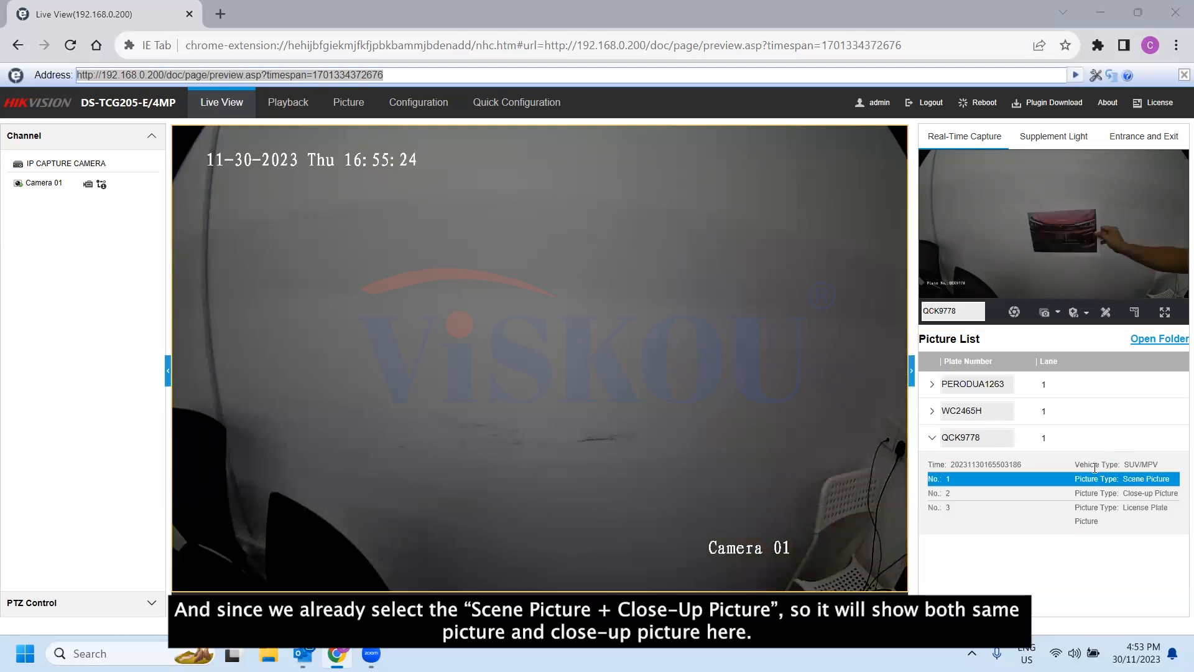
left_click(1119, 494)
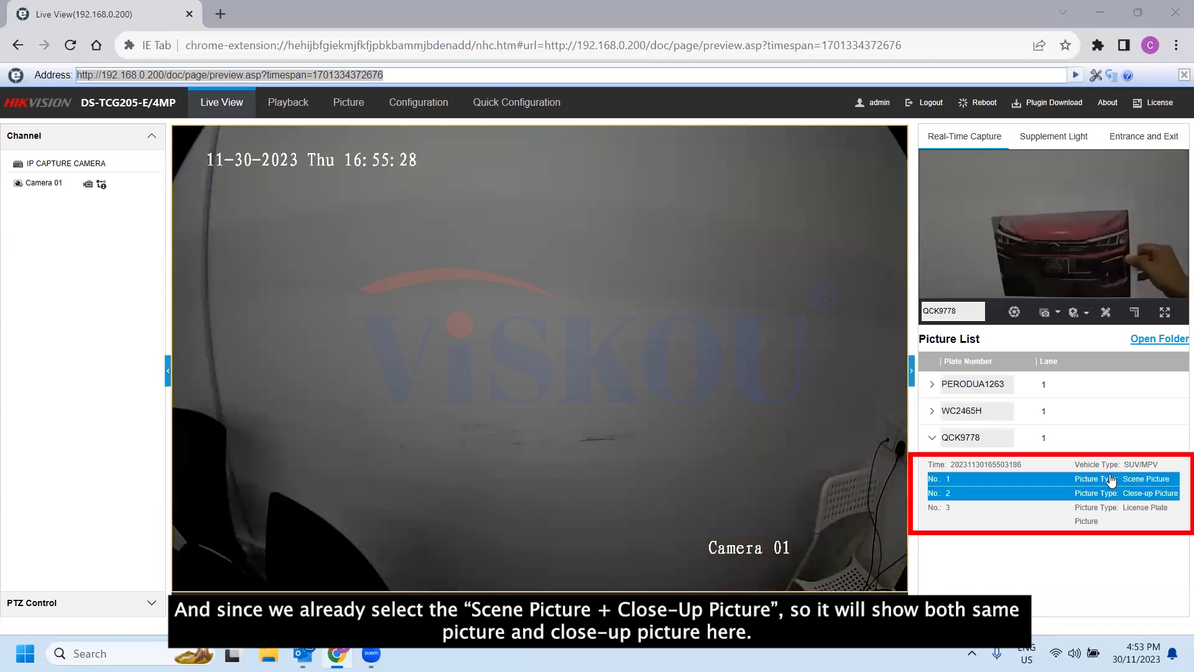
left_click(1111, 480)
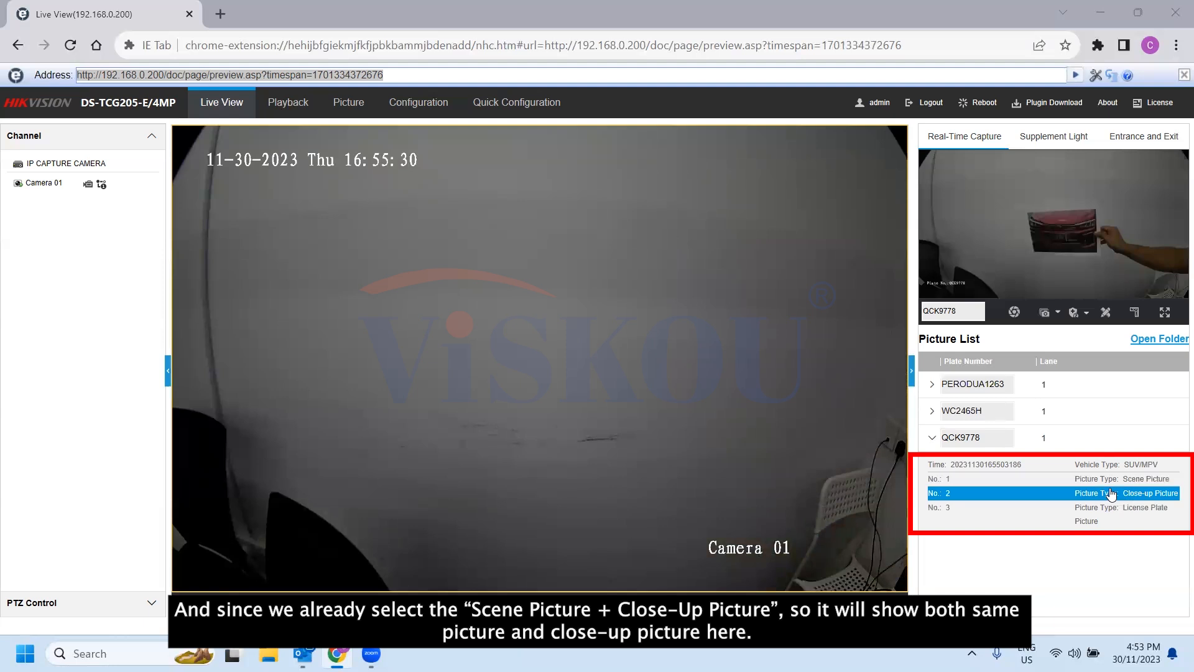
left_click(1111, 493)
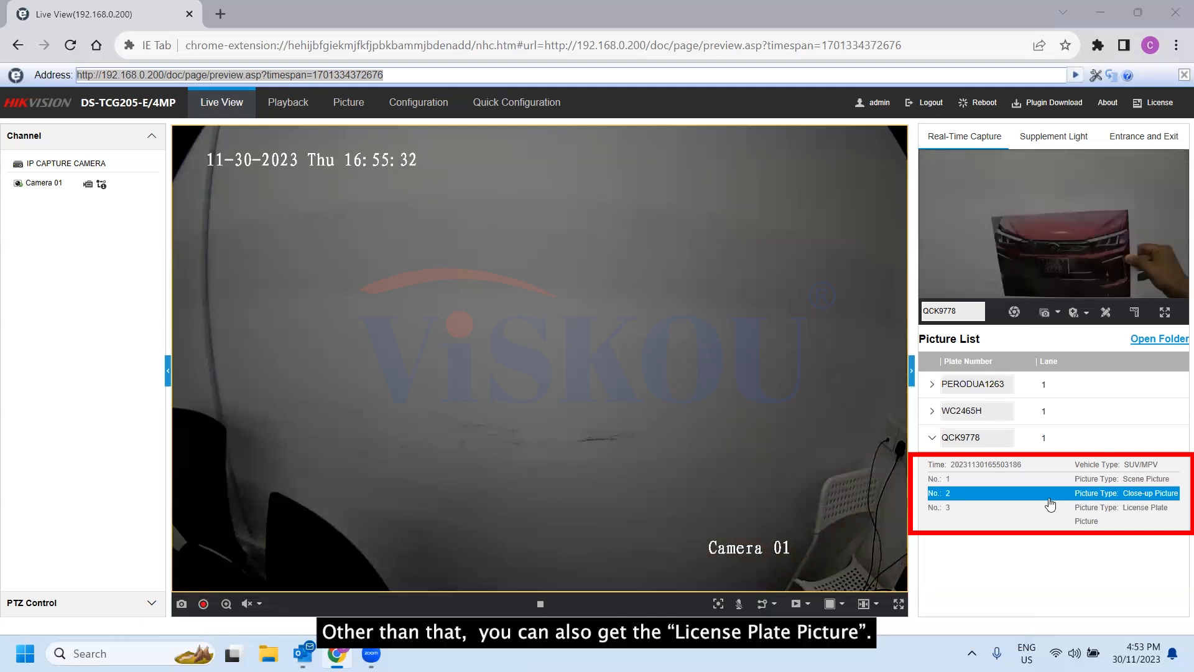
left_click(1098, 513)
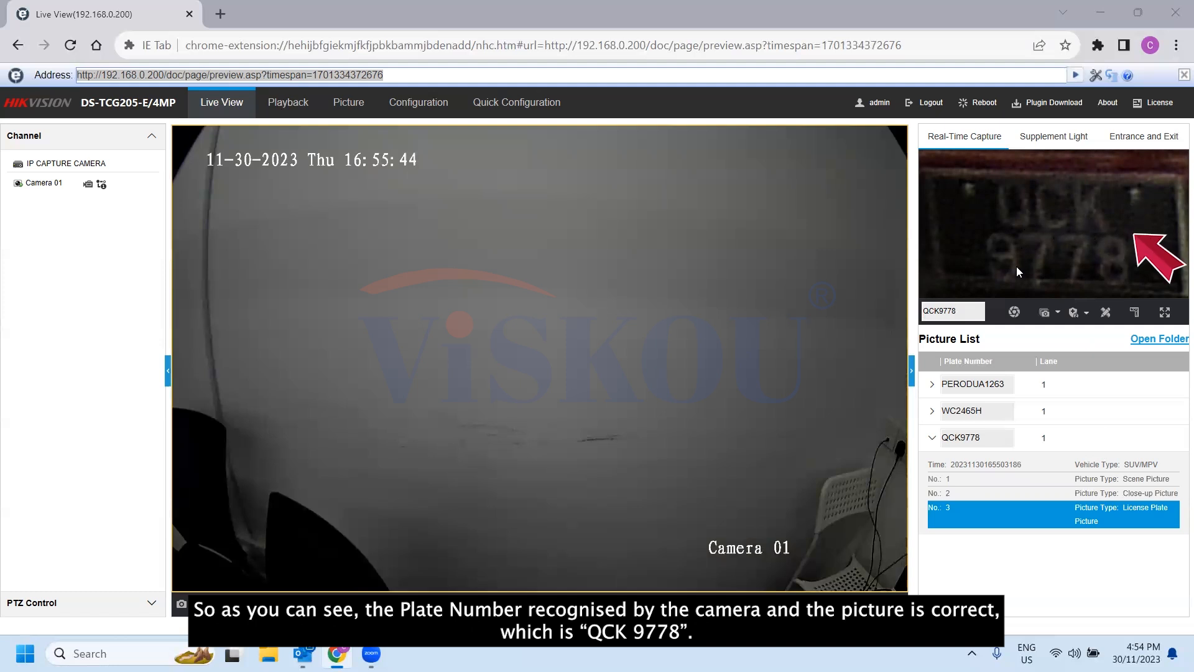
left_click_drag(961, 312, 919, 313)
- Examine the close-up and license plate pictures of the newest capture in the Picture List
left_click(960, 411)
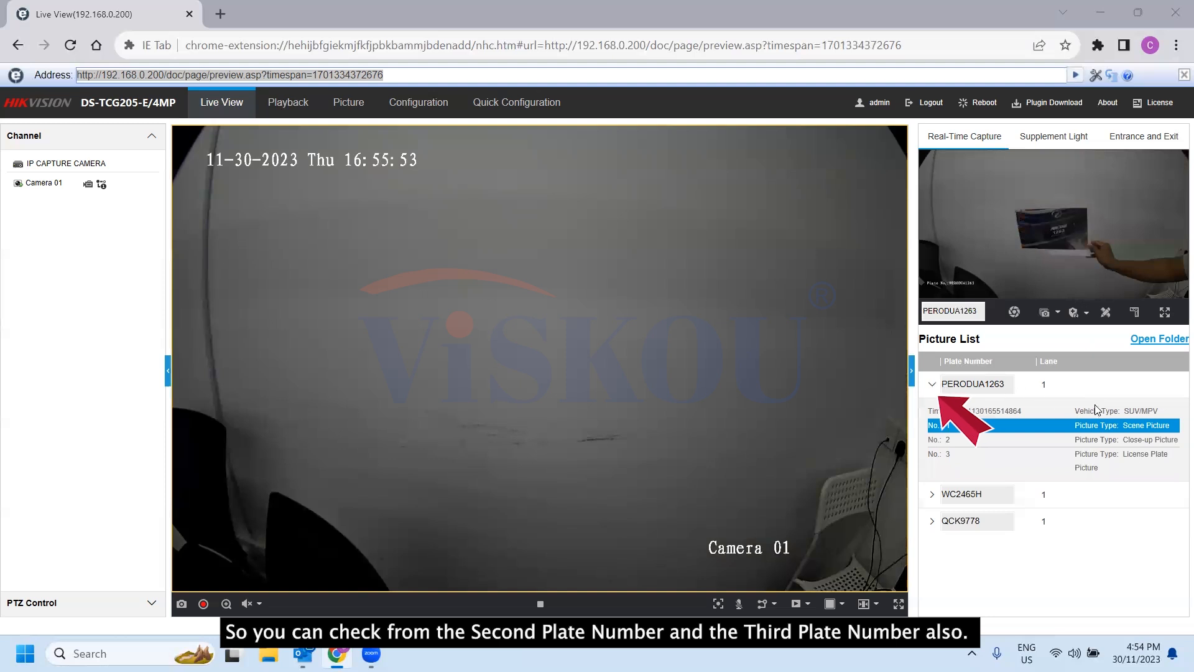
left_click(1101, 440)
left_click(1102, 467)
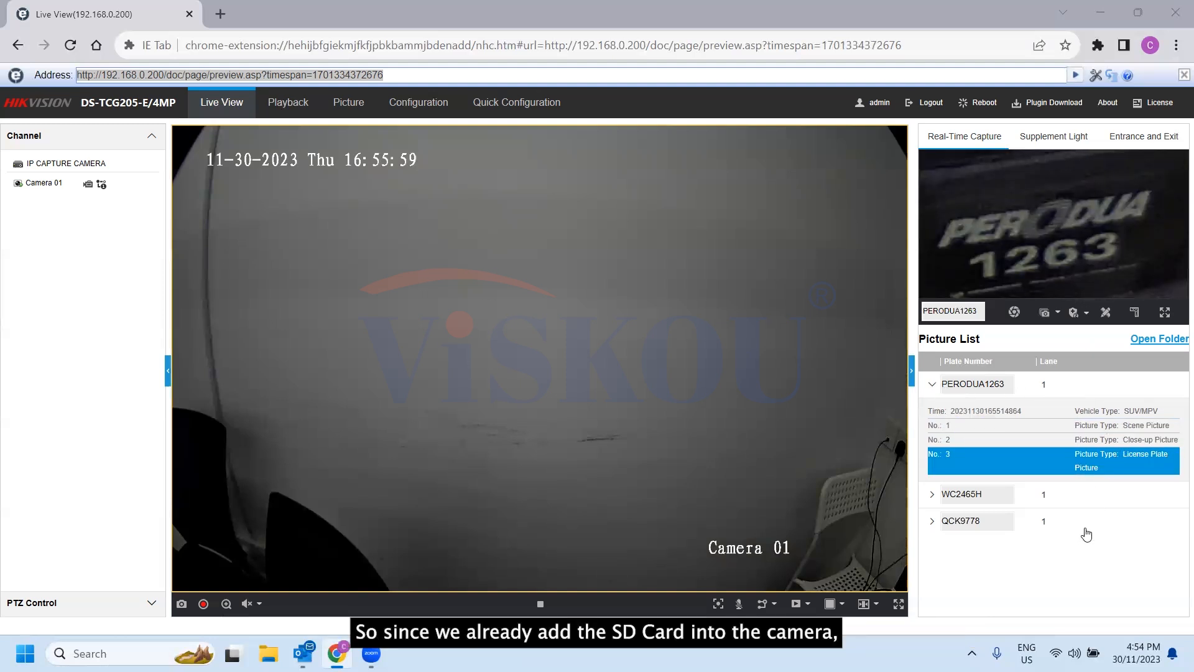
left_click(359, 111)
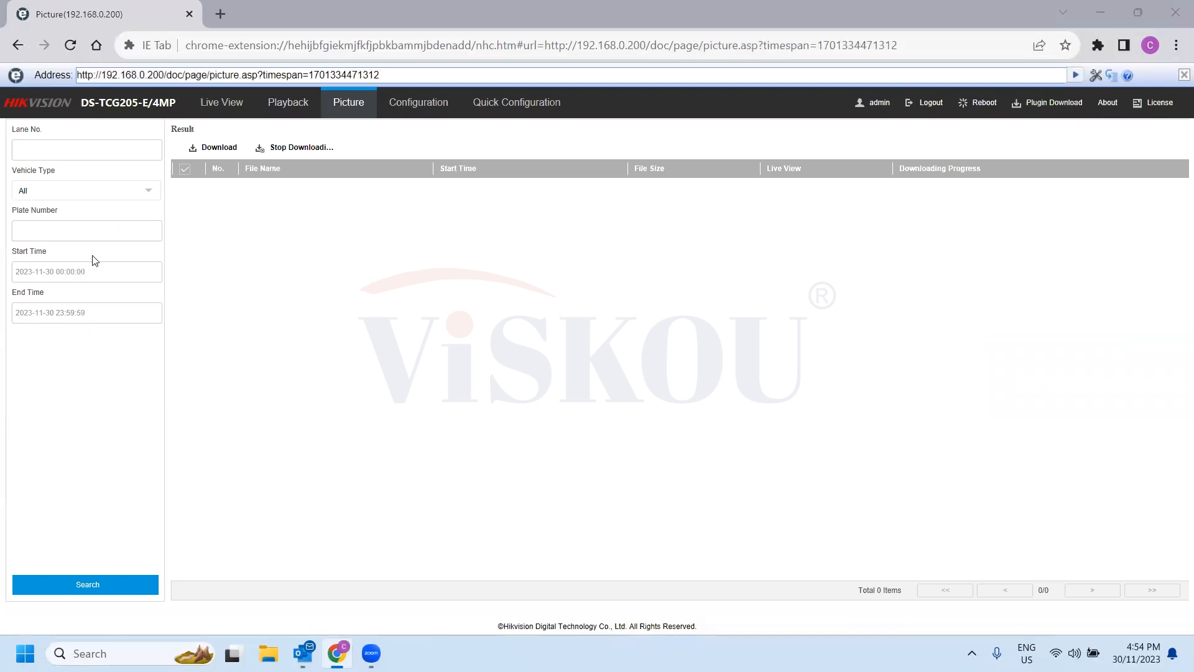
left_click(88, 192)
left_click(92, 220)
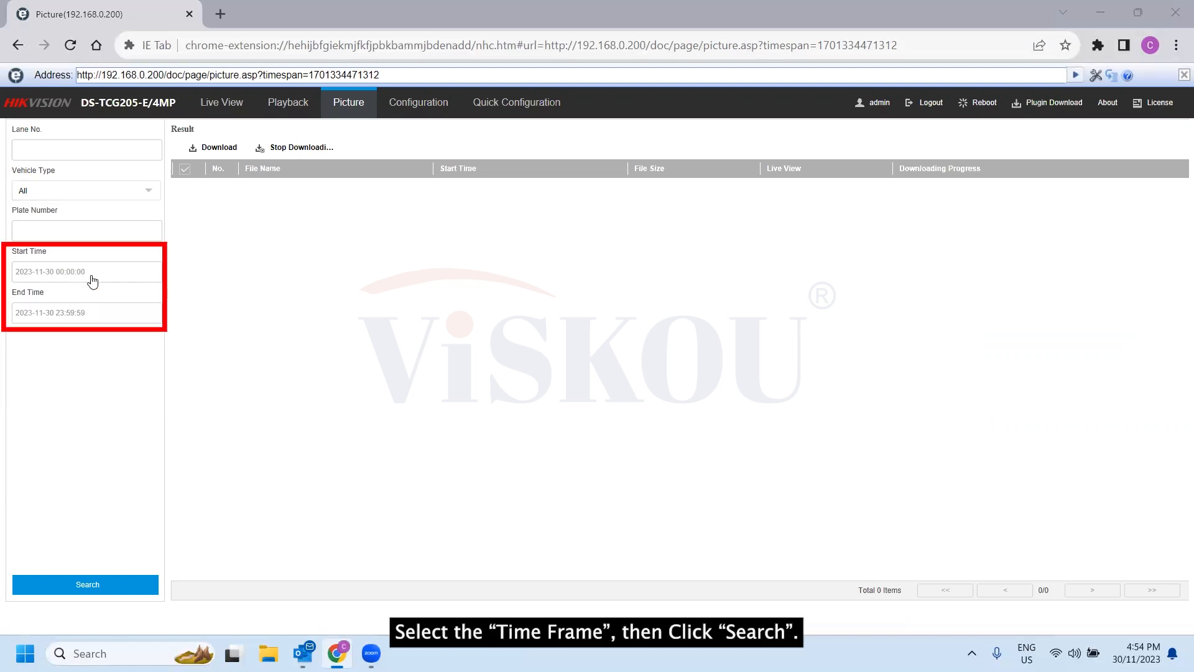
left_click(80, 583)
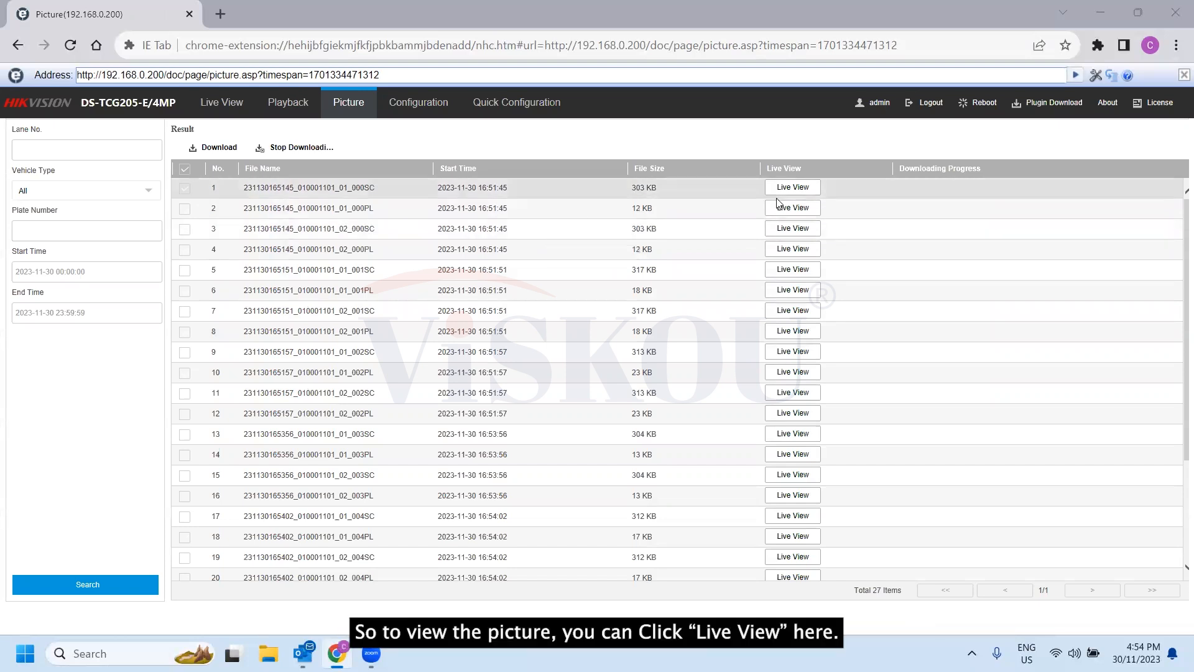
- View the picture details of the first search result, advance through the following pictures, and close the details
left_click(791, 193)
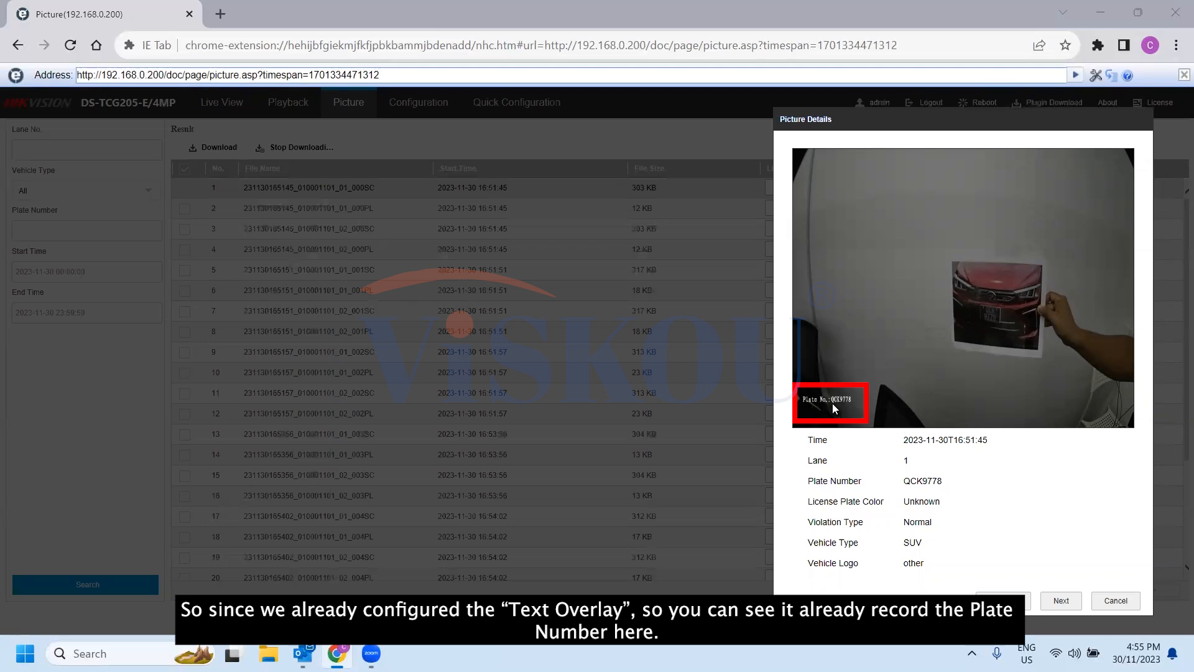
left_click(1060, 601)
left_click(1060, 601)
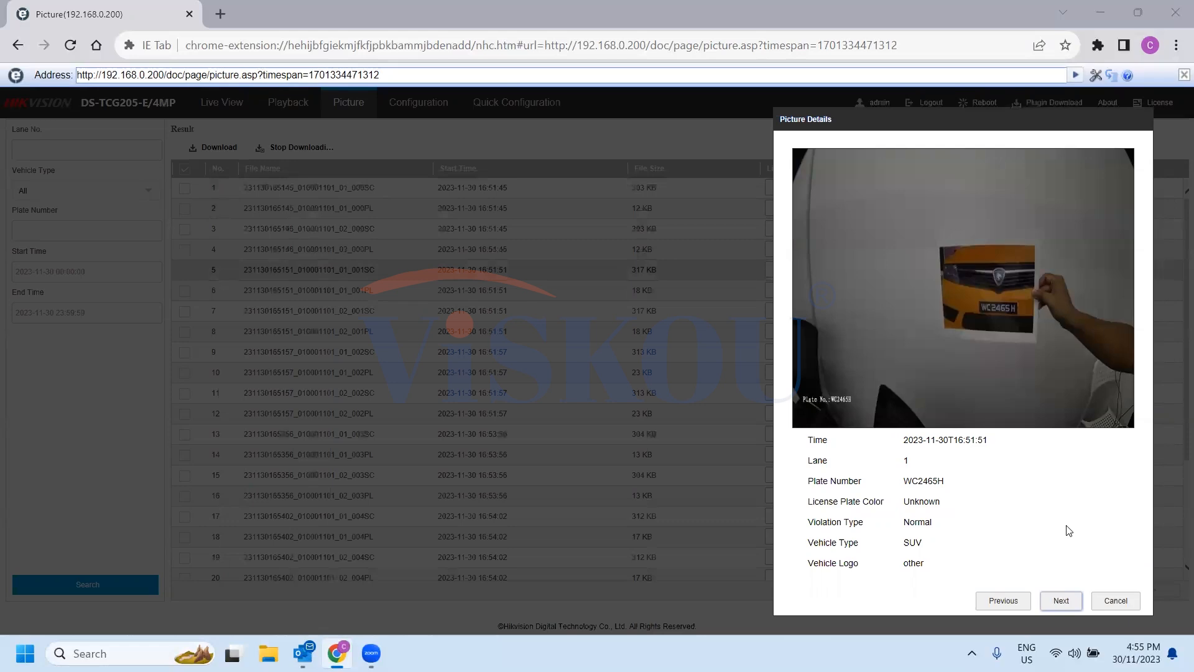
left_click(1115, 600)
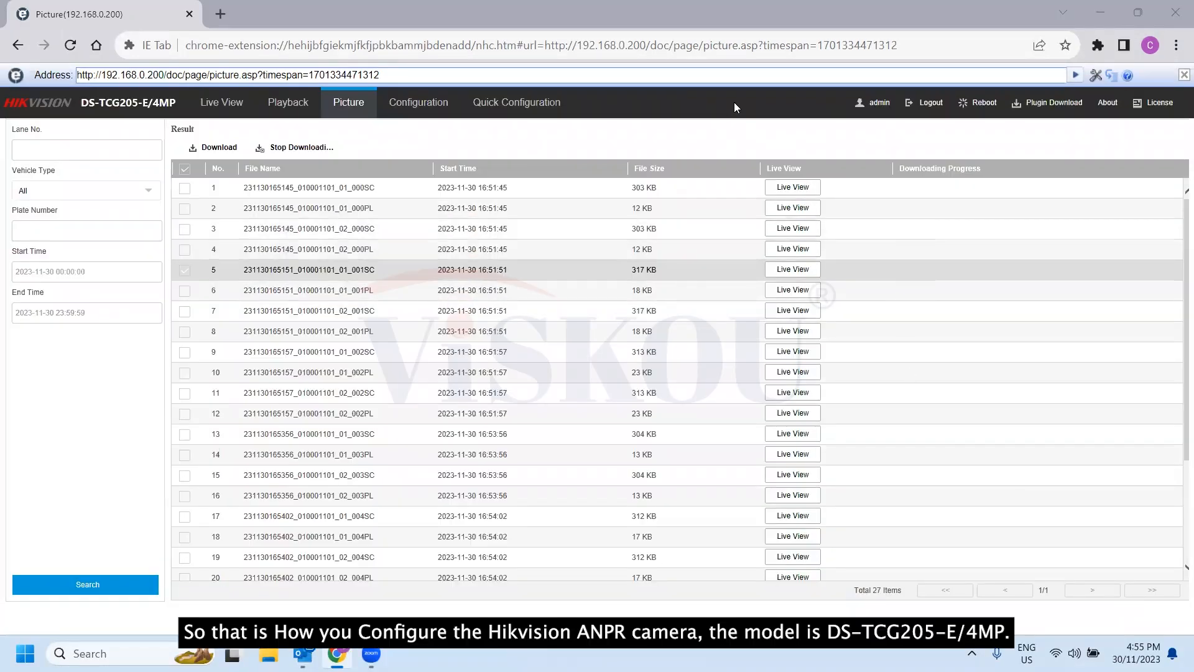